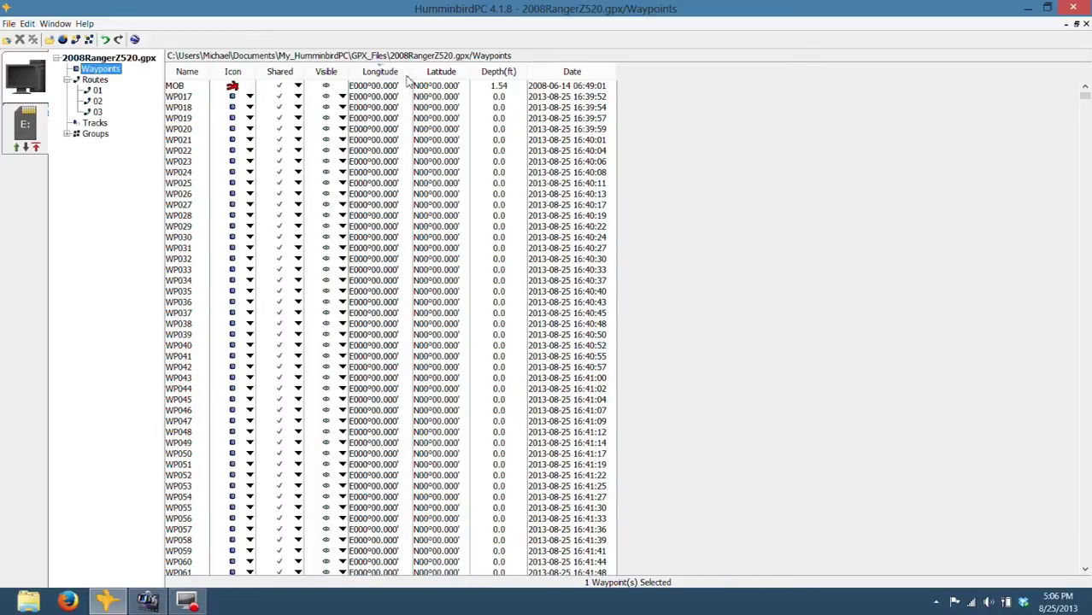
Narrow the Longitude and Latitude columns of the waypoint list
drag(413, 72, 390, 72)
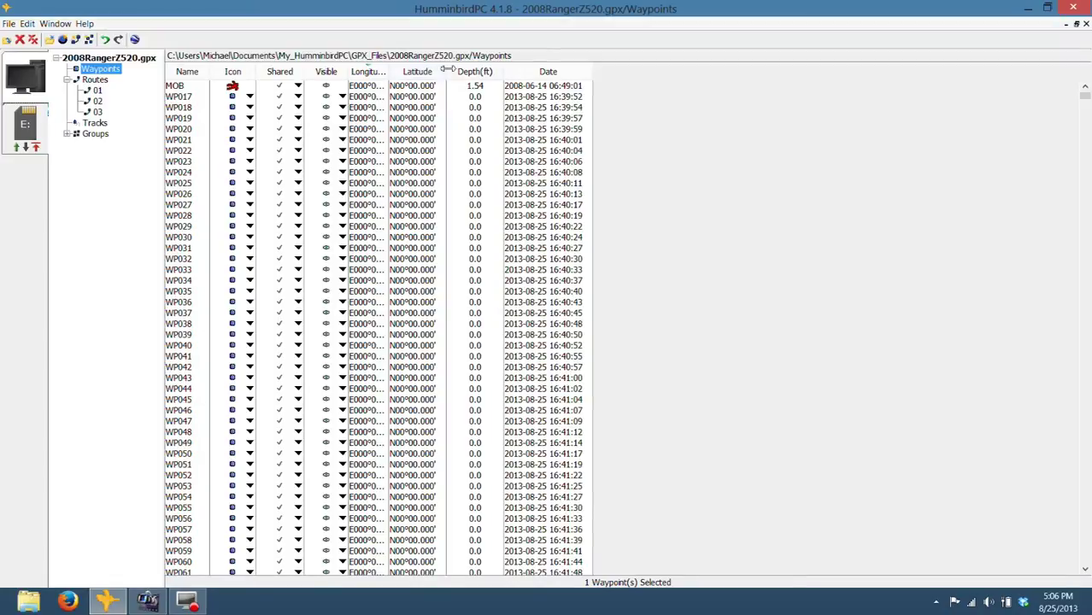
drag(446, 71, 425, 71)
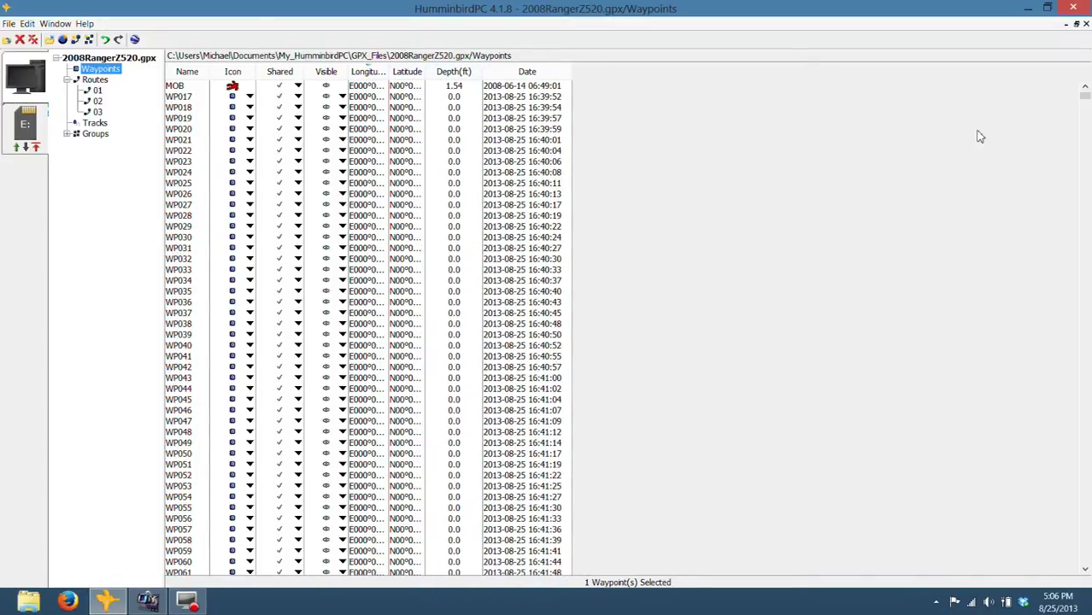
drag(1084, 93, 1085, 107)
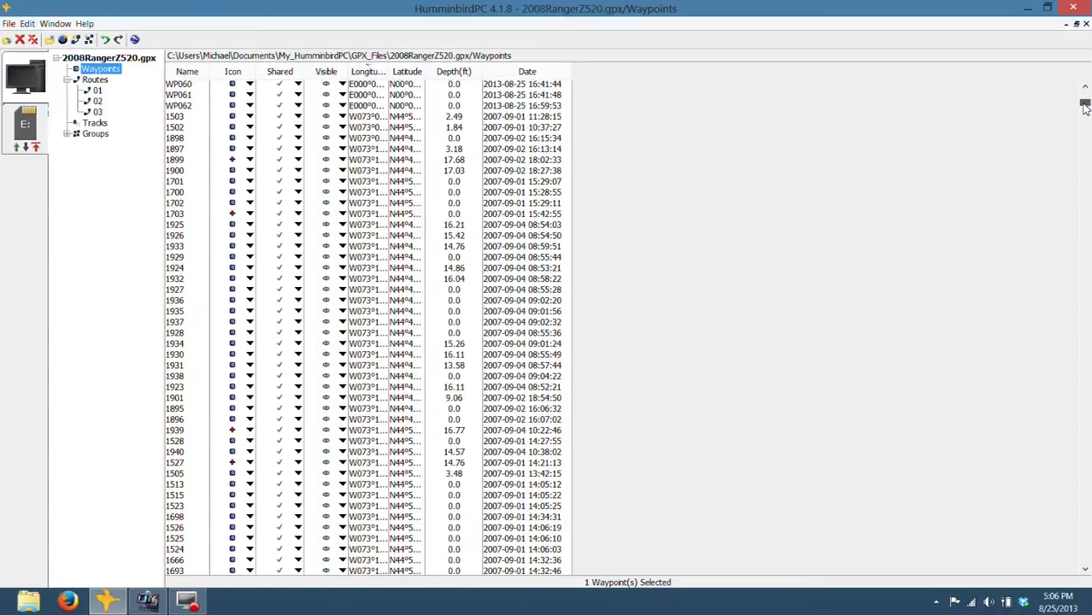
Select waypoints 1503 through v76, then leave only waypoint WP017 selected
click(181, 117)
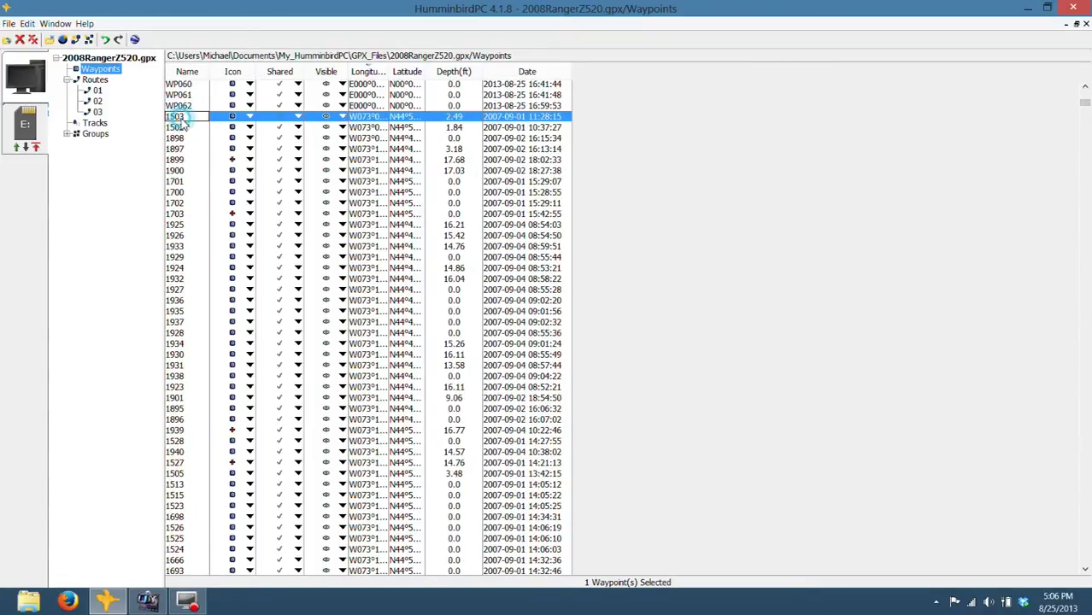
drag(1084, 107, 1065, 574)
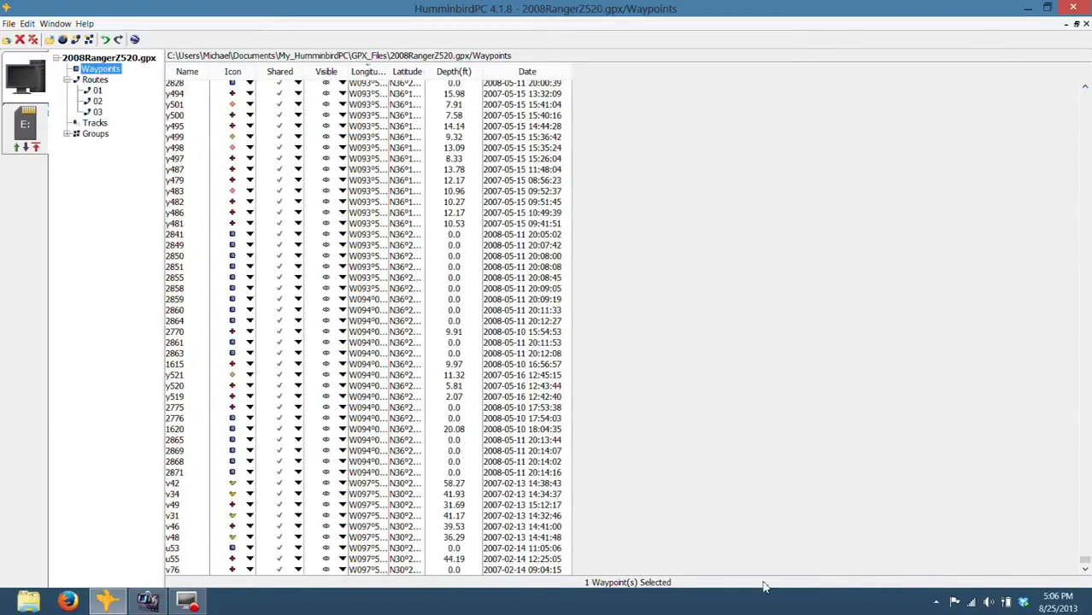
shift+click(193, 569)
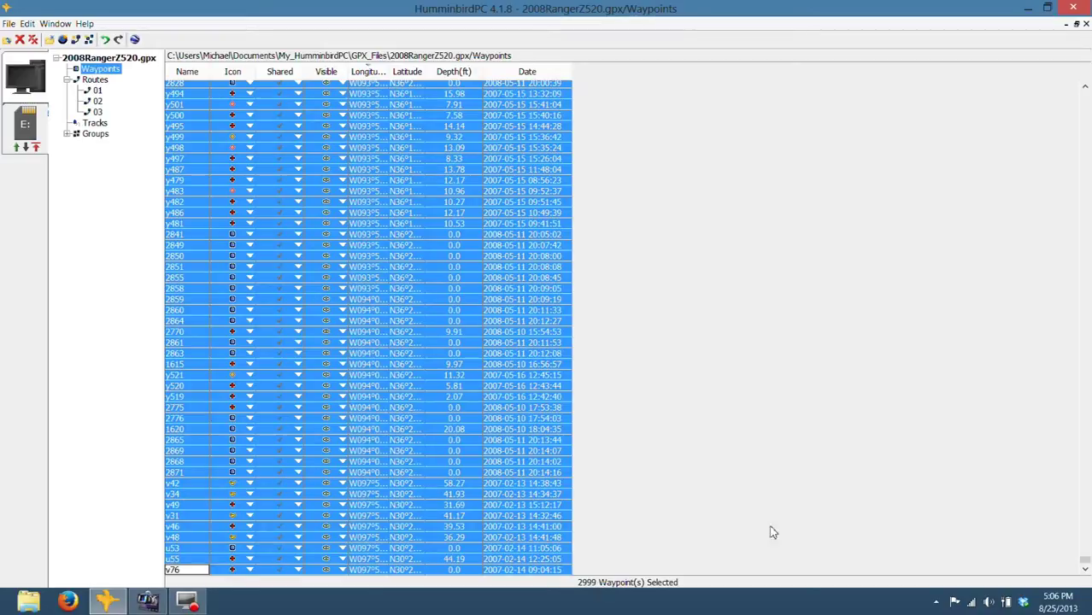
drag(1085, 564, 1085, 94)
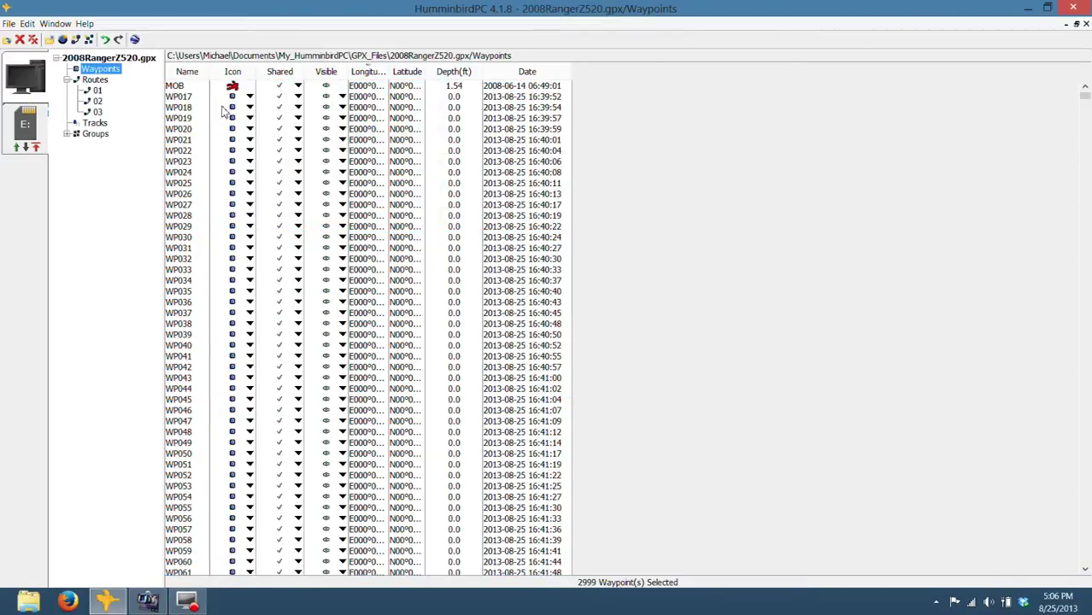
click(184, 97)
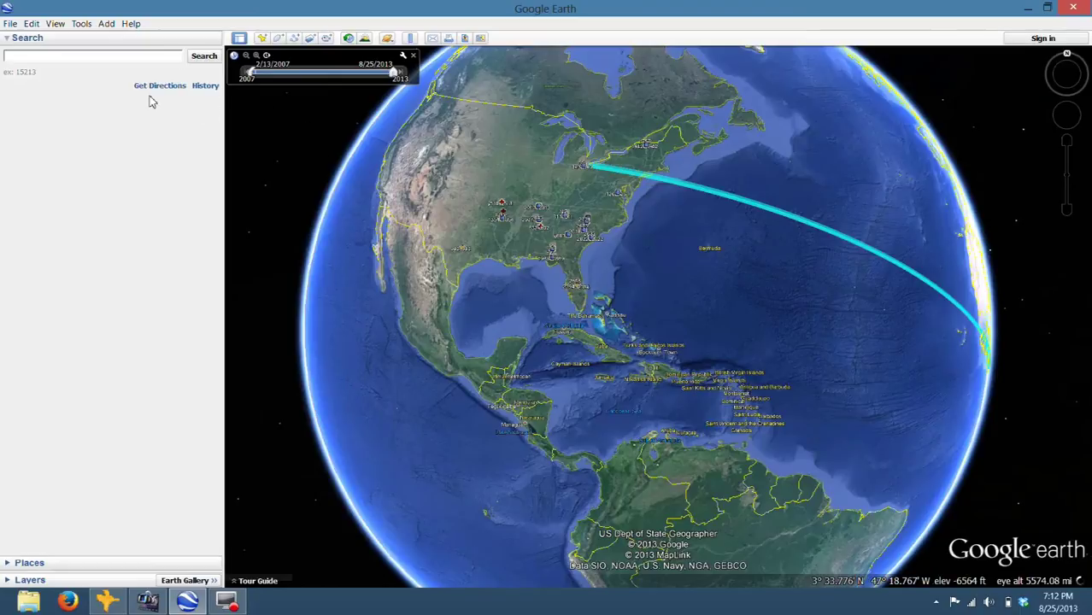
Set Google Earth's Show Lat/Long option to Degrees, Decimal Minutes and apply it
click(82, 24)
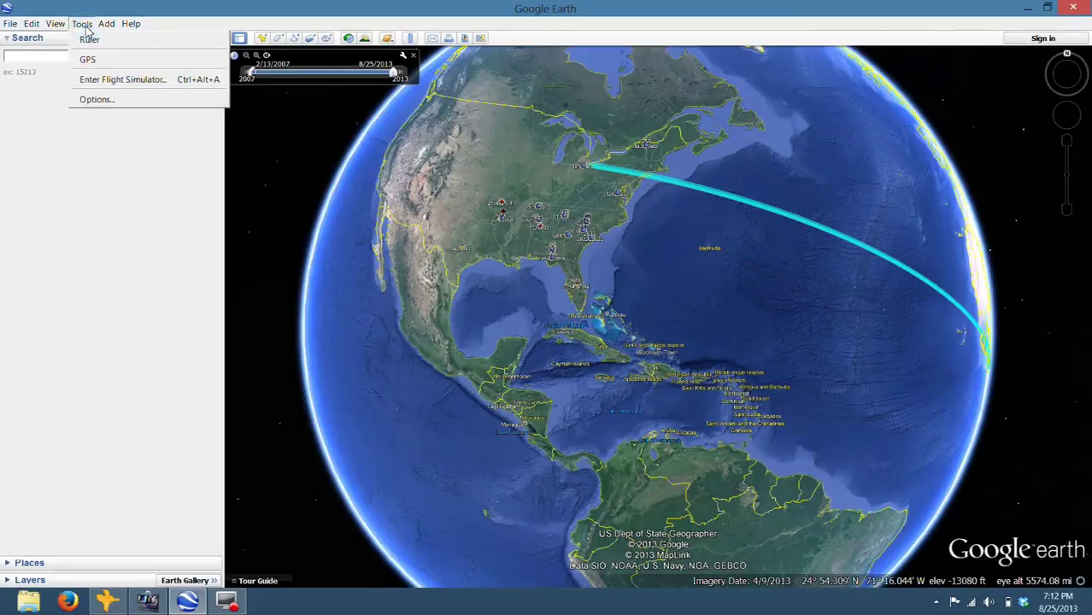
click(95, 102)
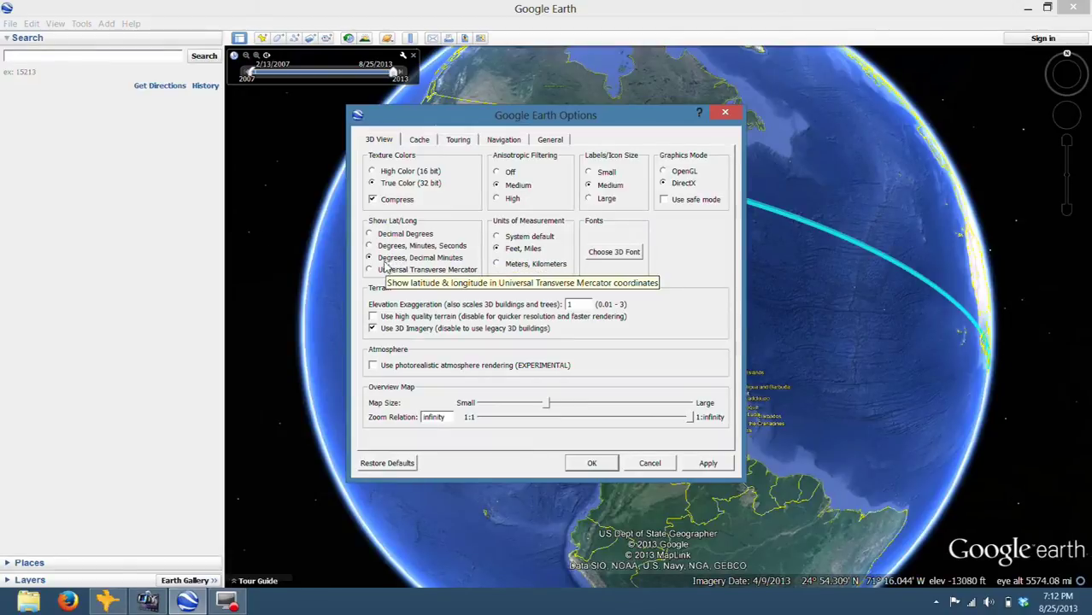
click(708, 463)
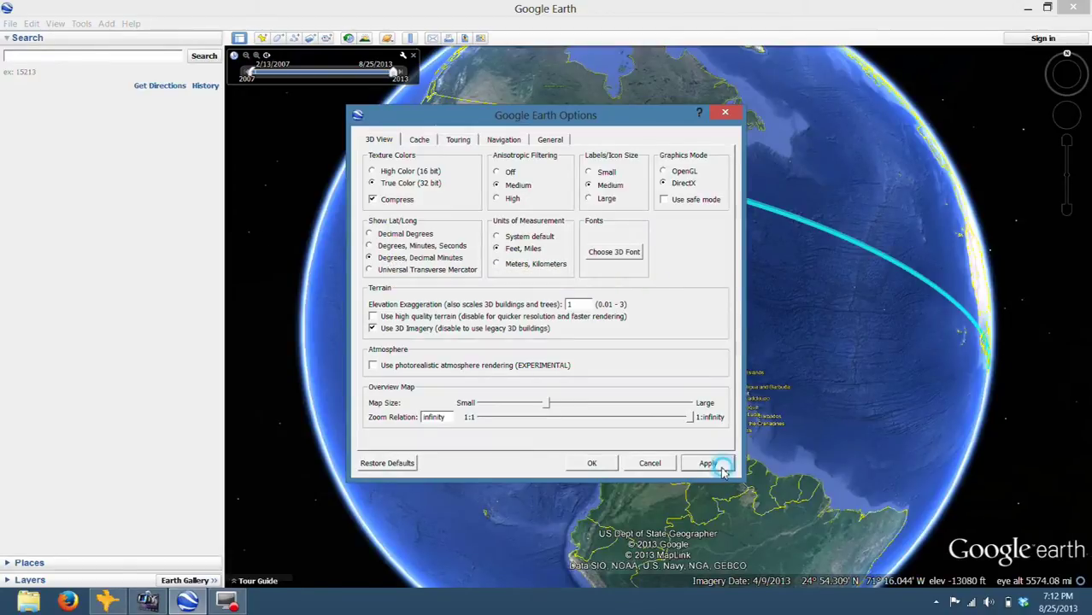
click(591, 464)
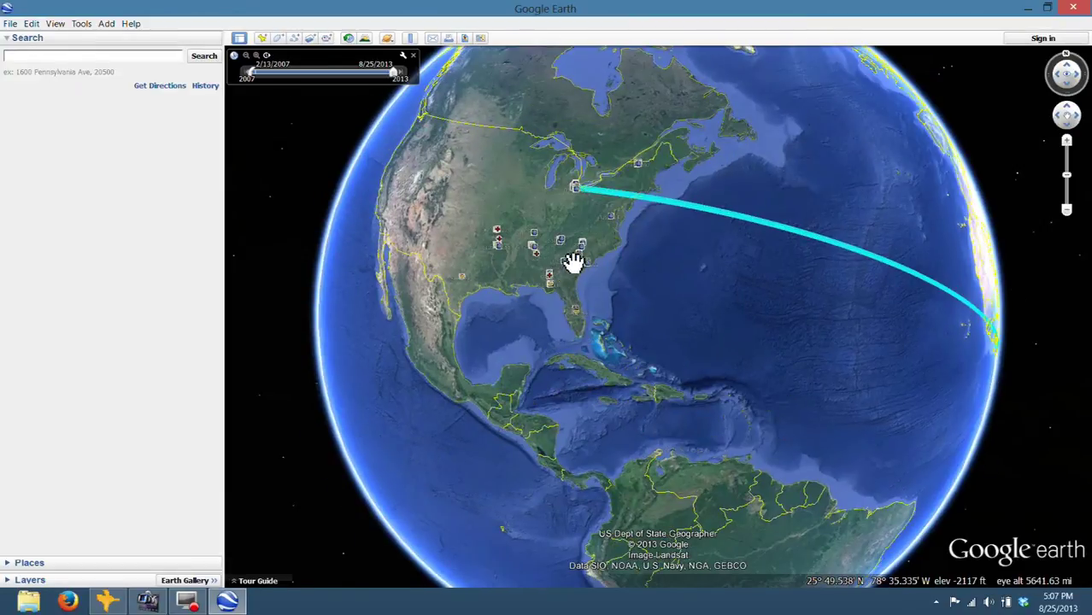
Zoom in on the South Carolina waypoints, then quit Google Earth
scroll(572, 260, up, 2)
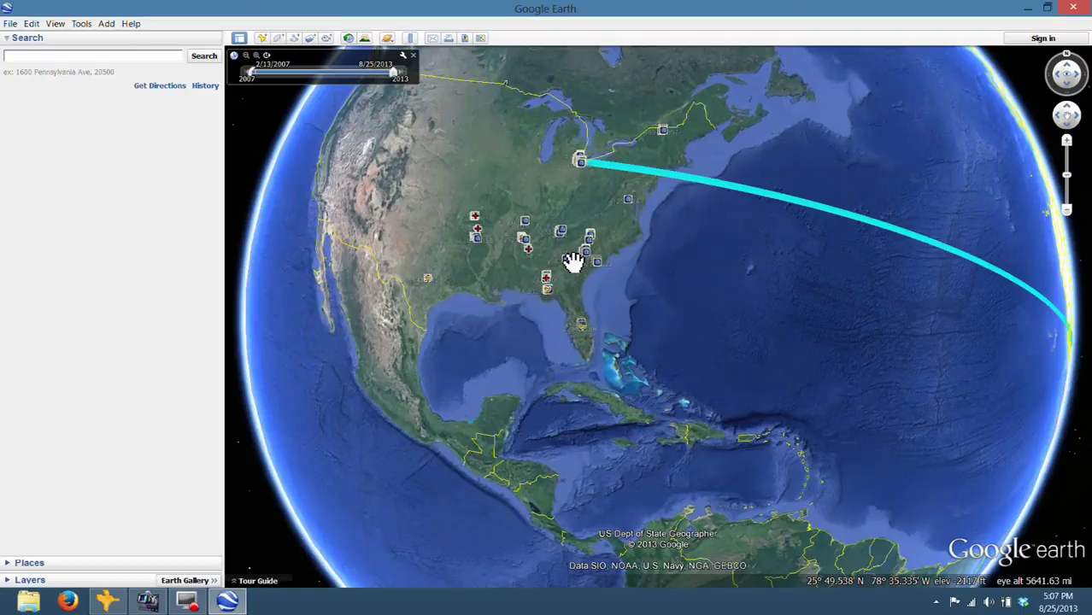
scroll(572, 260, up, 1)
scroll(572, 260, up, 2)
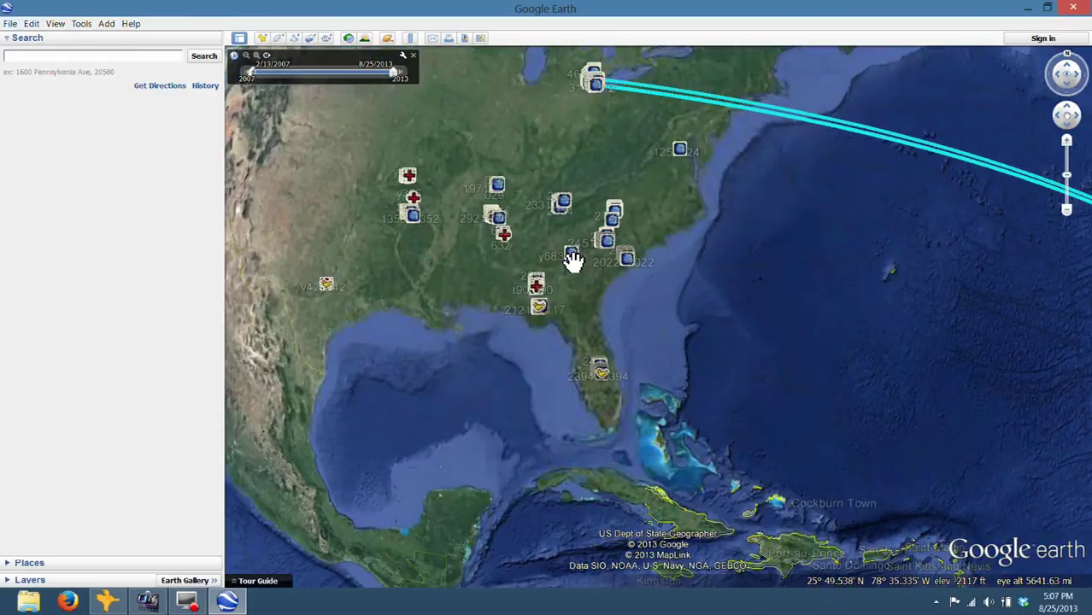
scroll(574, 258, up, 2)
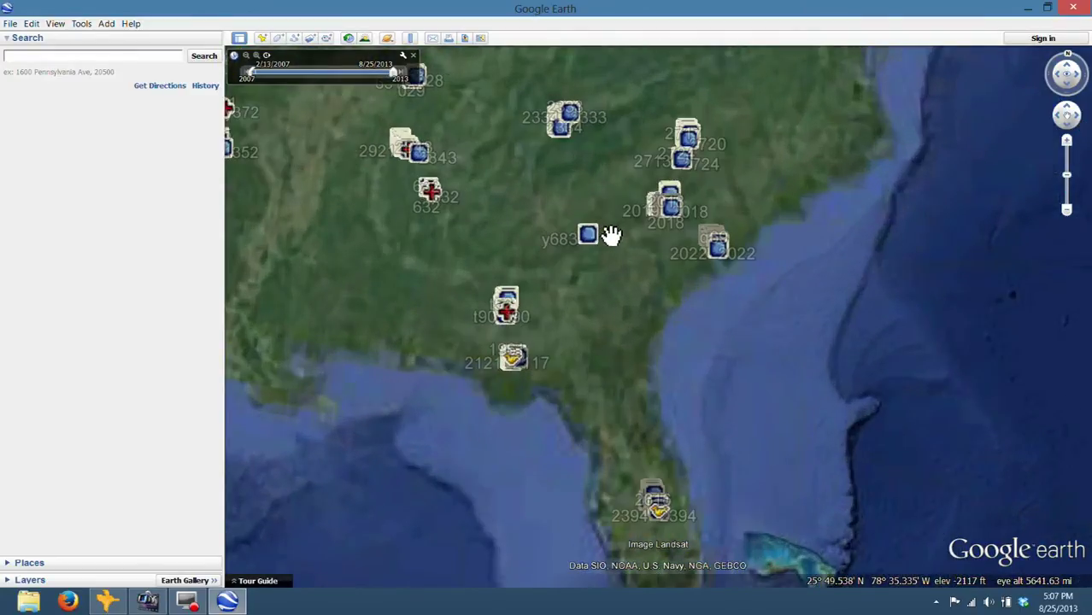
drag(580, 273, 555, 295)
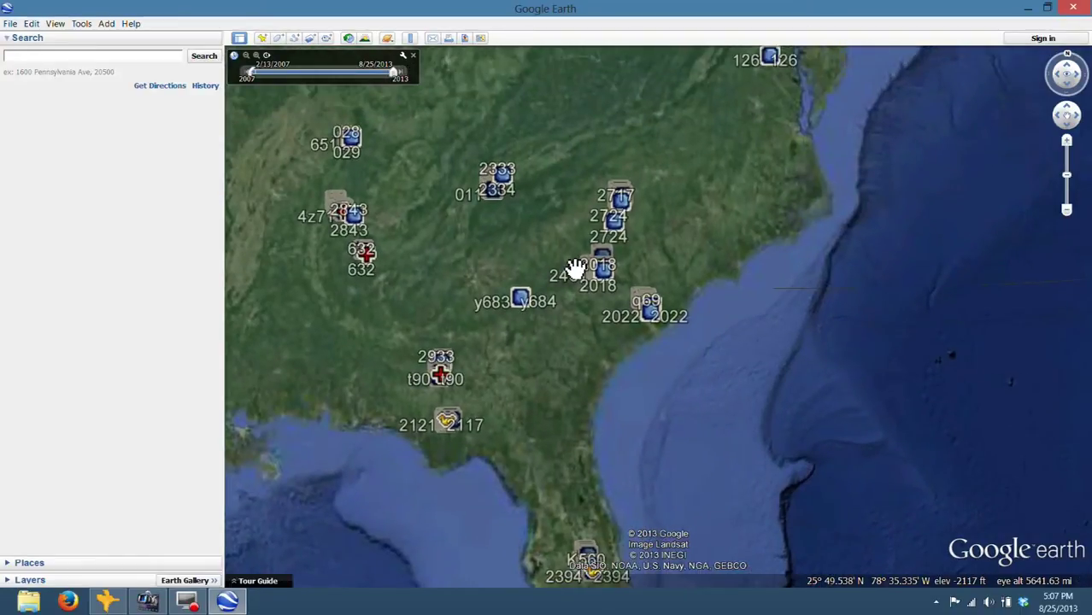
scroll(574, 269, up, 1)
scroll(575, 265, up, 1)
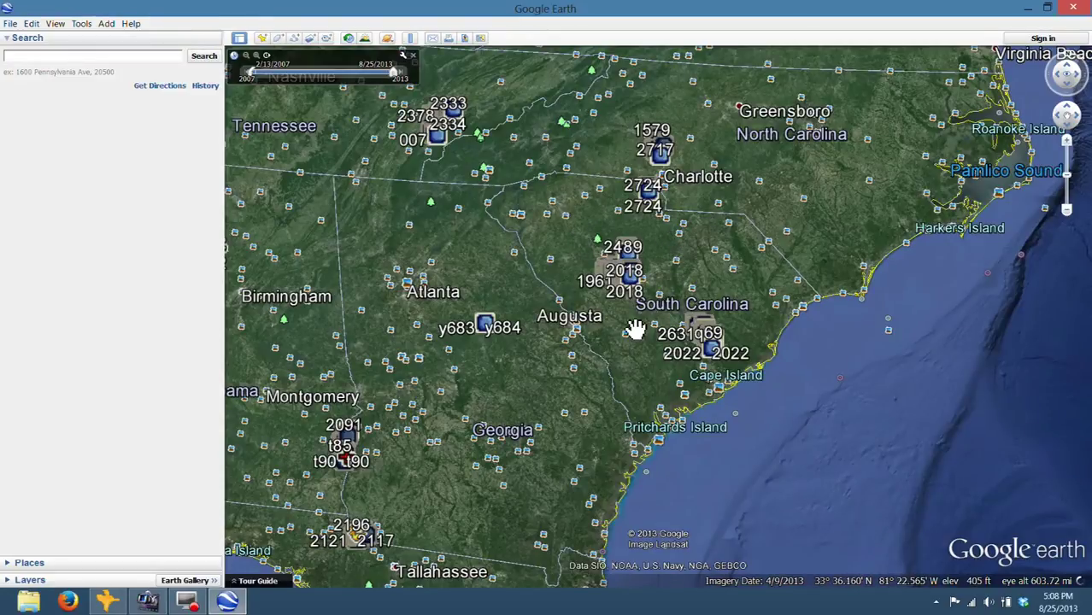
click(1074, 7)
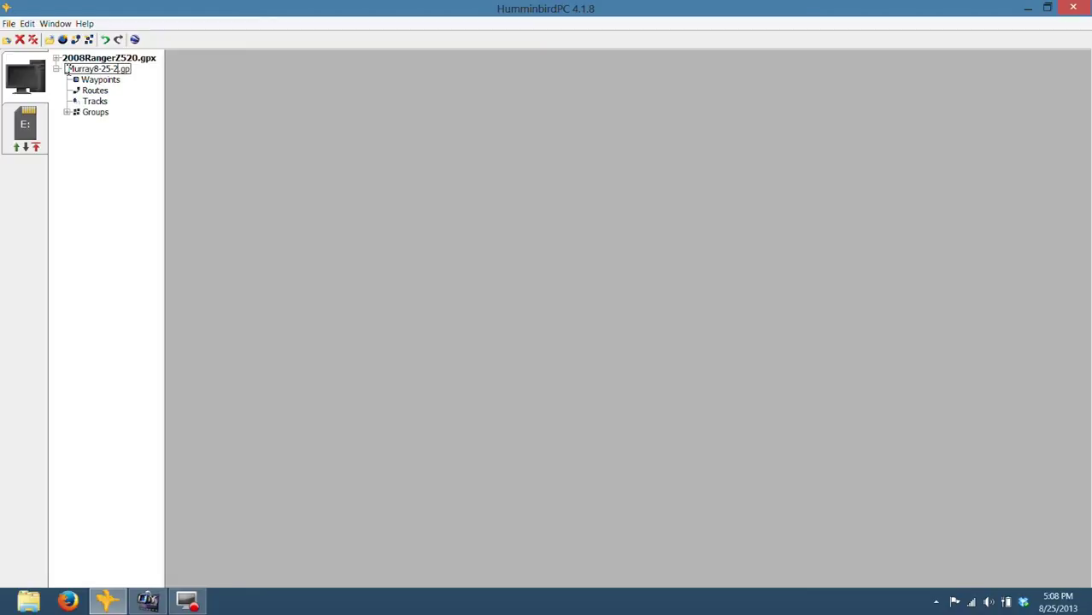
Finish naming the new file Lake_Murray8-25-2013 and show its empty Waypoints list
text(-2013)
click(94, 81)
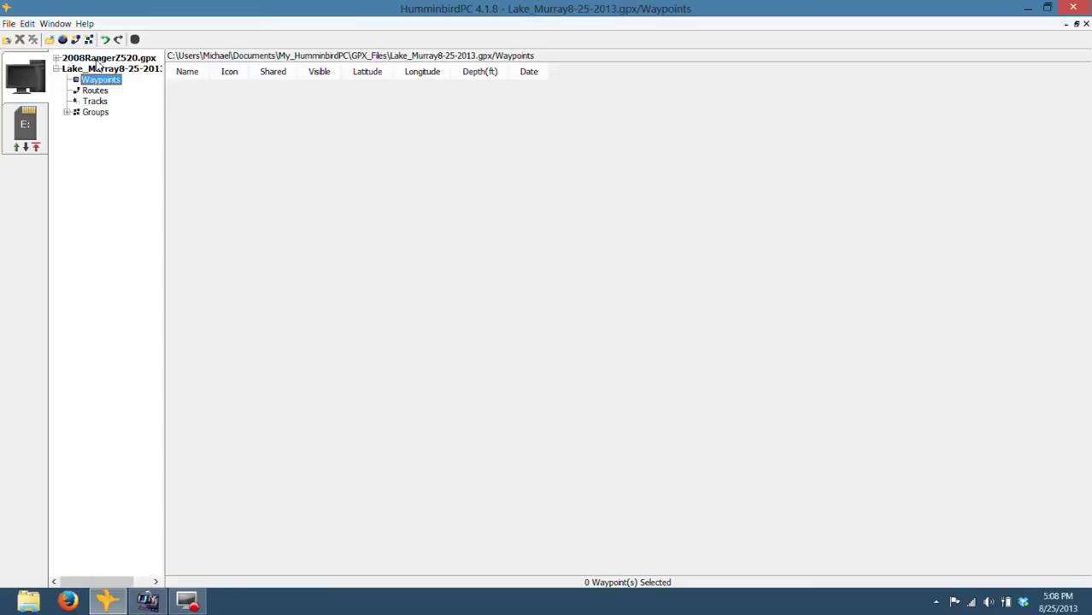
Show the 2008RangerZ520.gpx waypoint list and resize its Longitude column
click(96, 58)
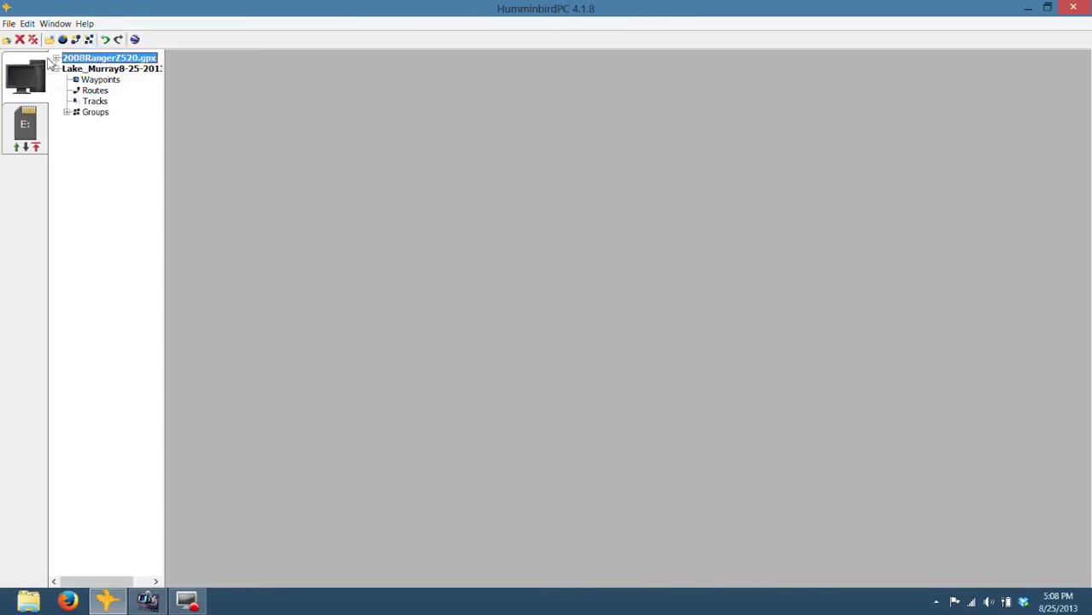
click(55, 58)
click(96, 69)
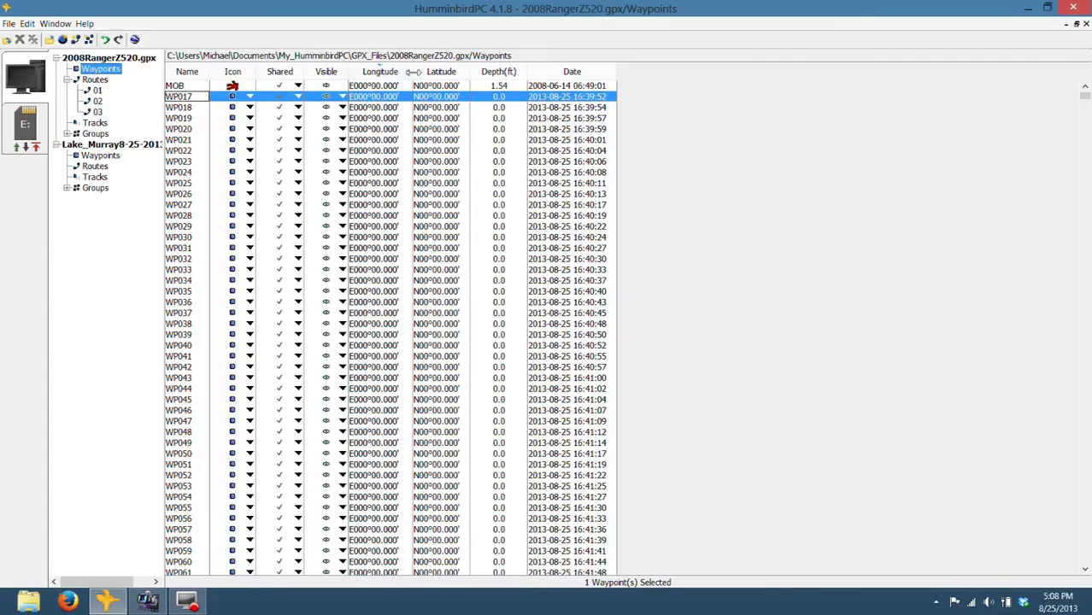
drag(409, 71, 431, 72)
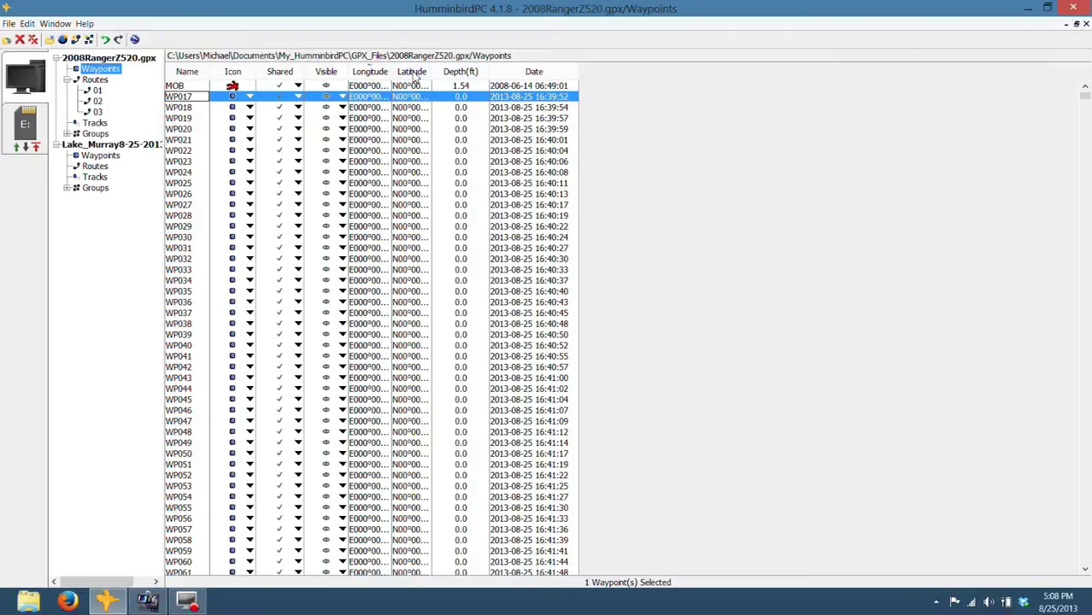
Scroll through the 2008RangerZ520 waypoints and select waypoint 632
scroll(421, 224, down, 7)
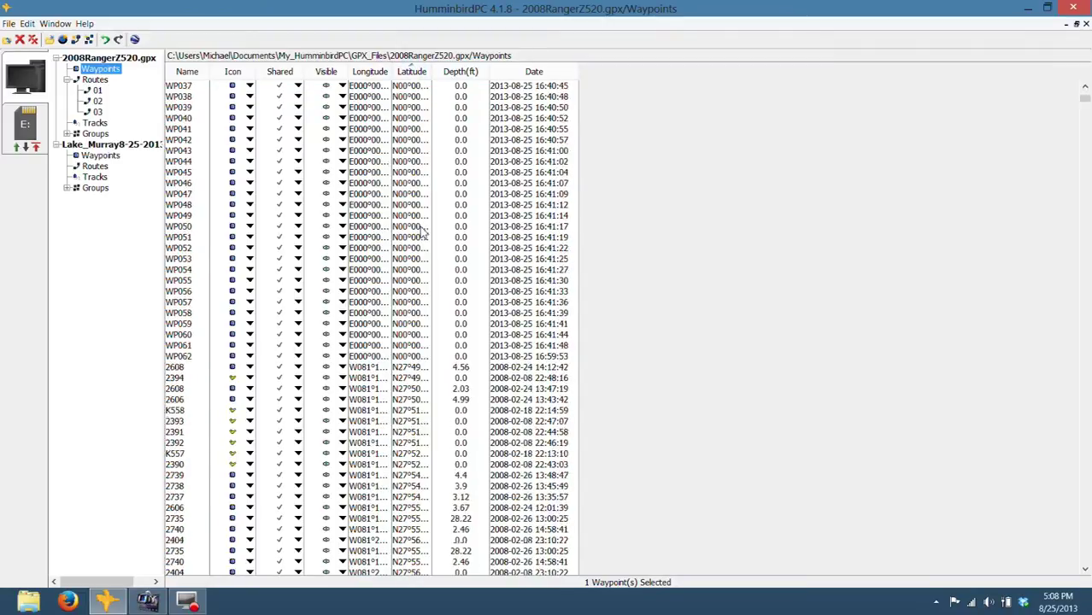
scroll(421, 229, down, 15)
scroll(421, 230, up, 10)
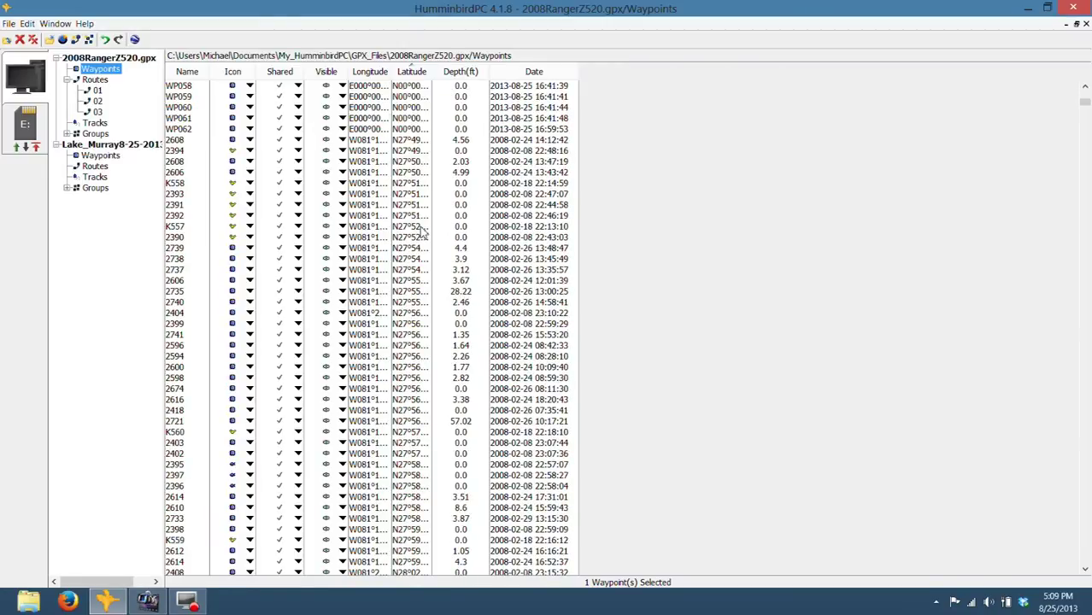
scroll(421, 230, down, 20)
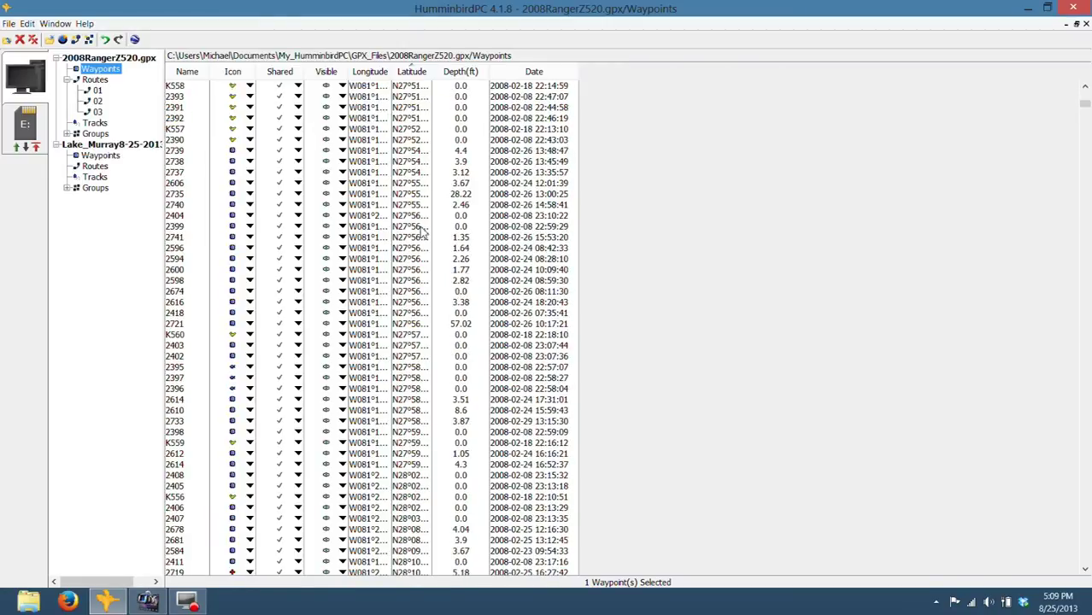
scroll(421, 230, down, 20)
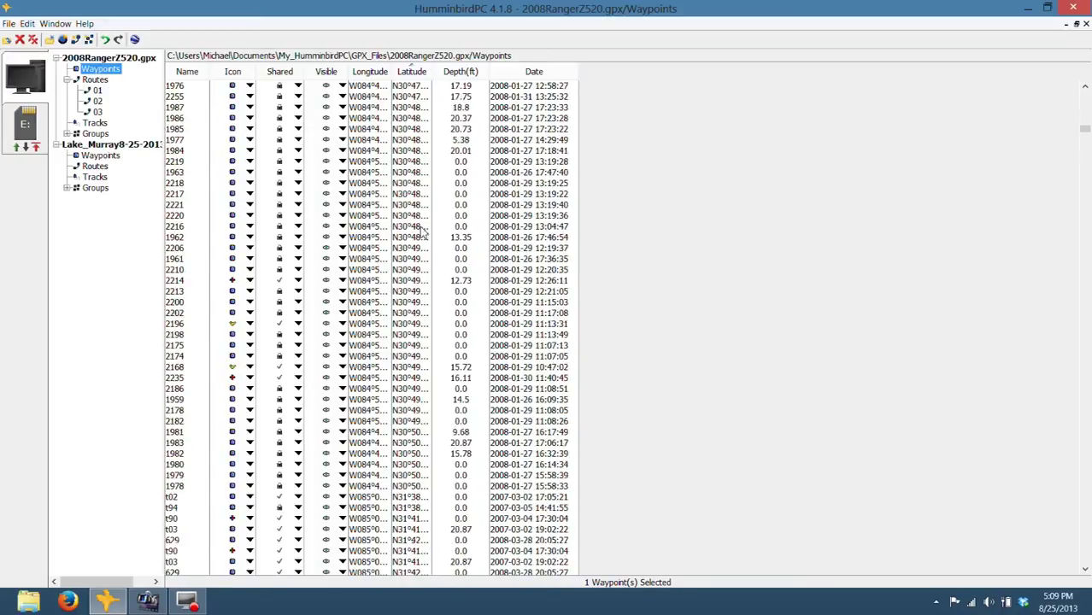
scroll(421, 231, down, 9)
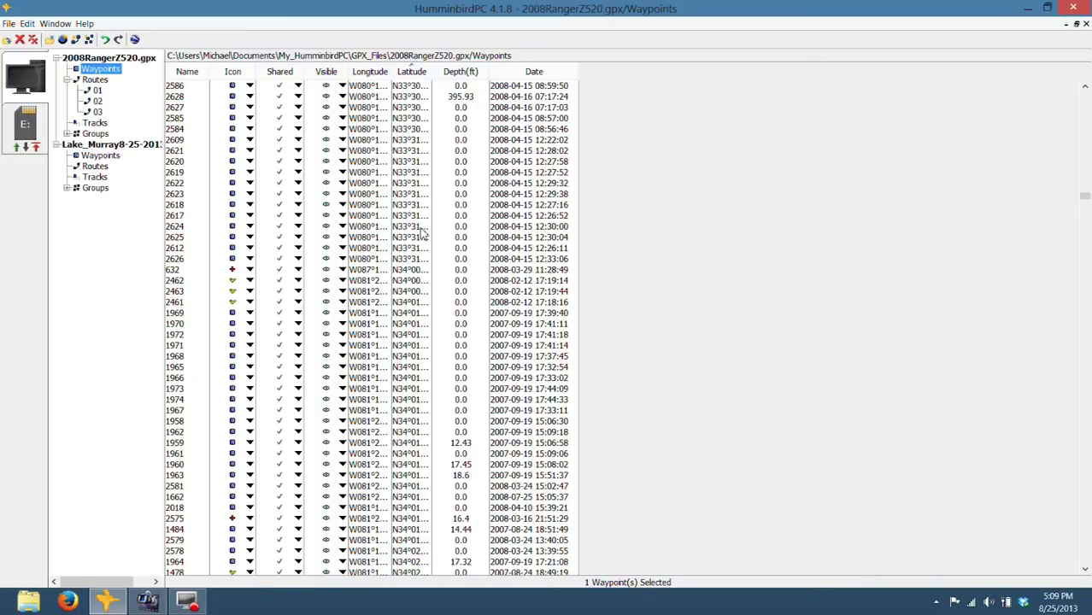
scroll(421, 233, down, 20)
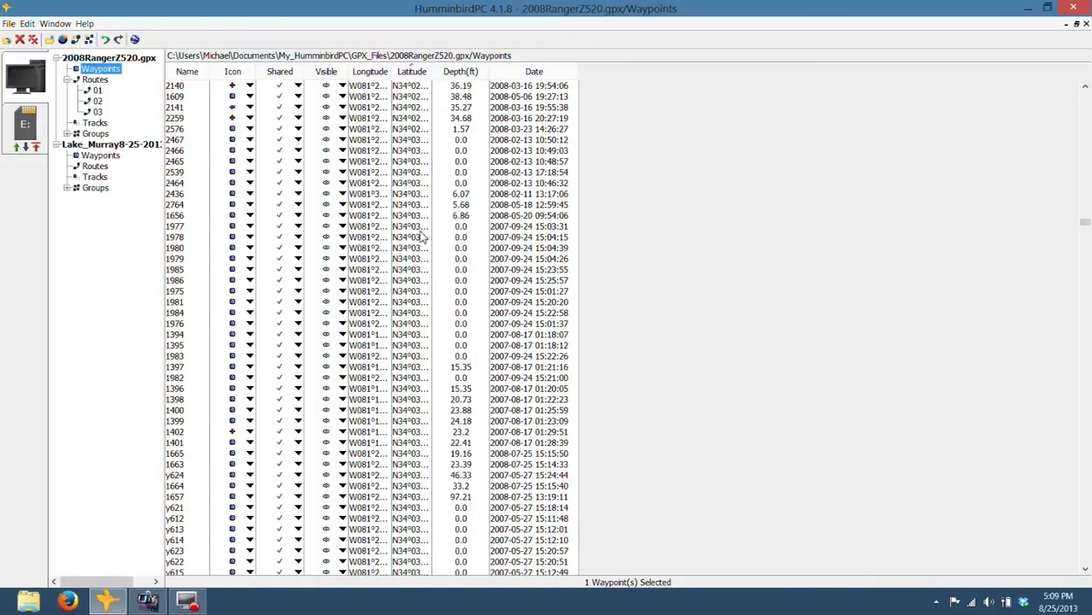
scroll(421, 237, up, 20)
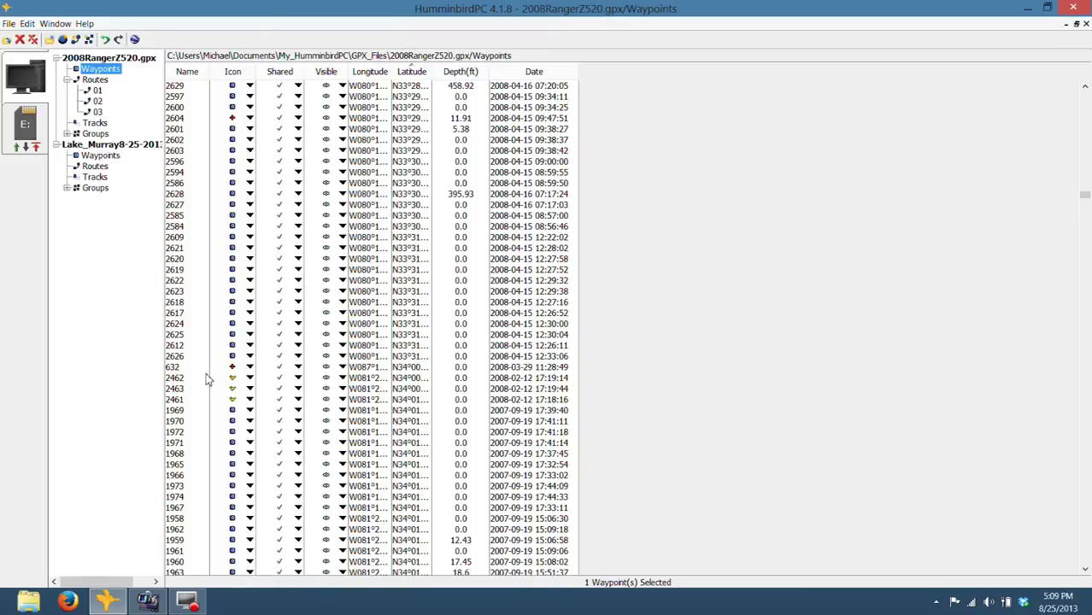
click(179, 367)
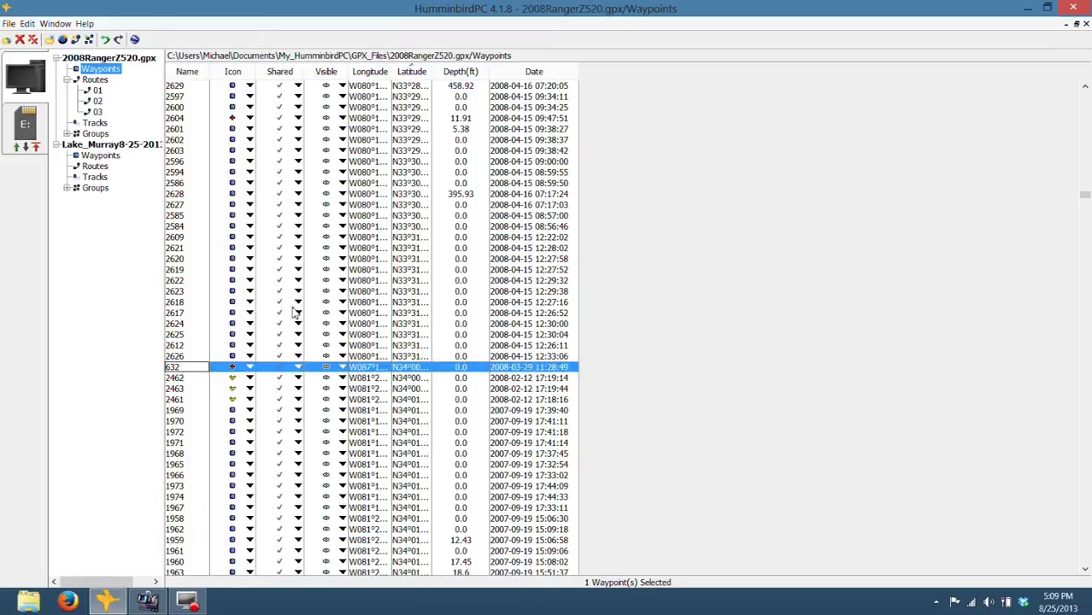
Scroll further down the list toward waypoint 1316
scroll(293, 312, down, 10)
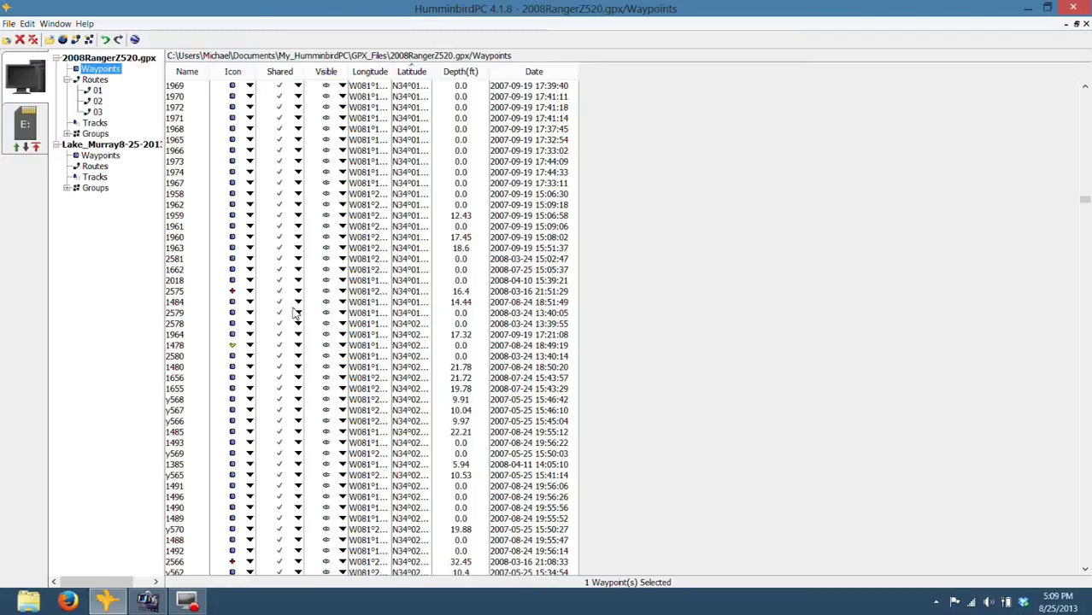
scroll(293, 312, down, 1)
scroll(293, 313, down, 15)
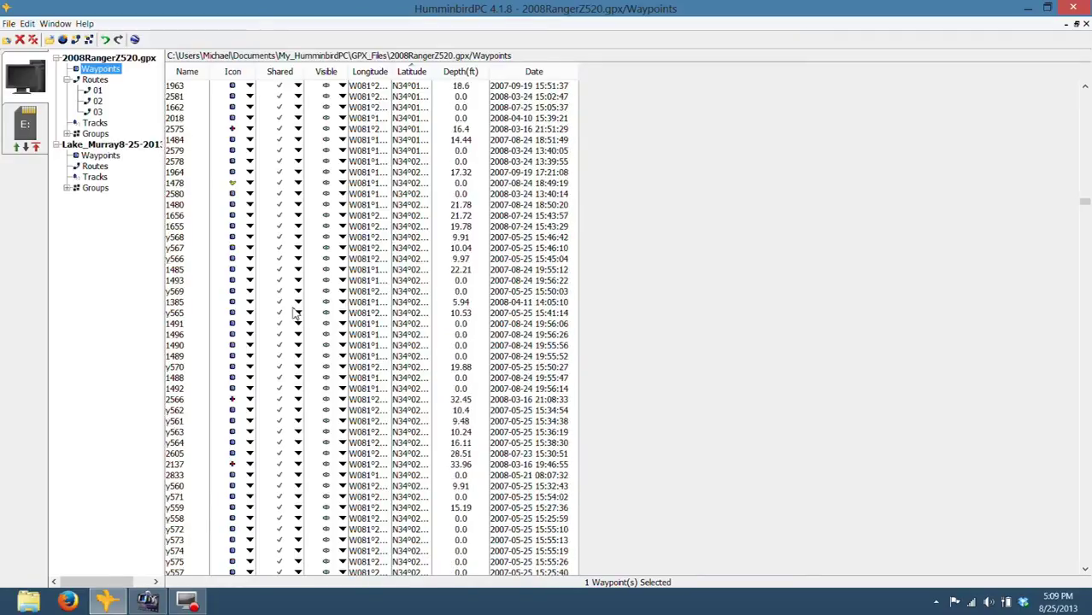
scroll(298, 316, down, 15)
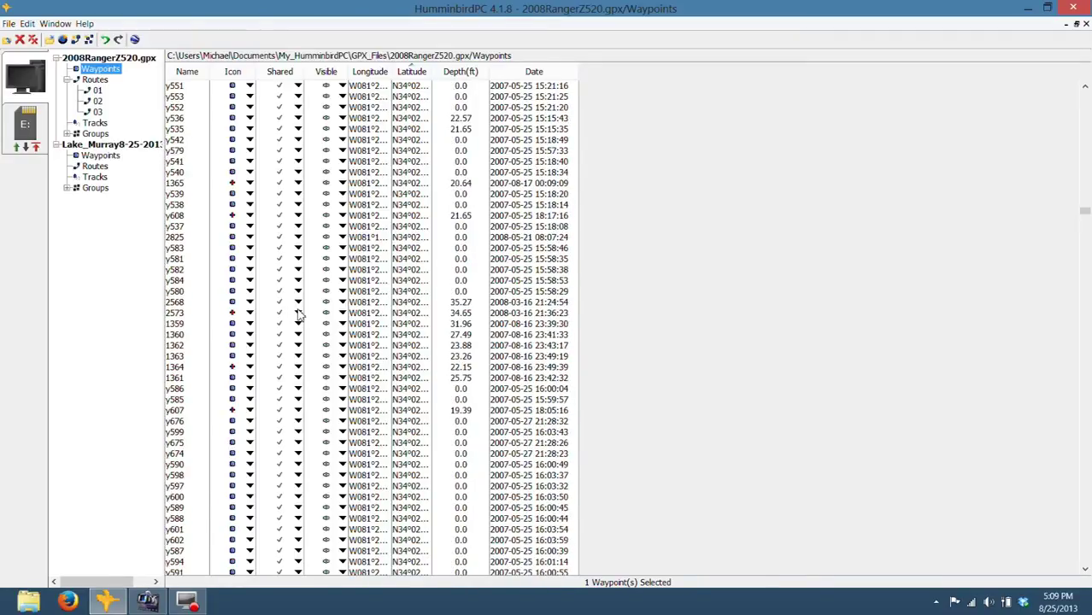
scroll(300, 319, down, 15)
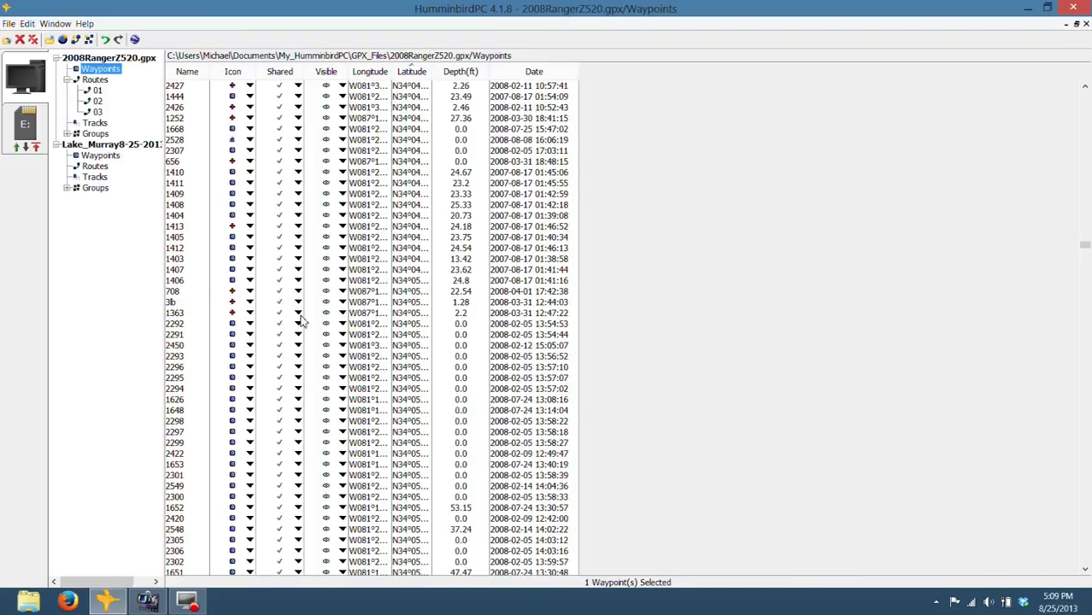
scroll(300, 318, down, 15)
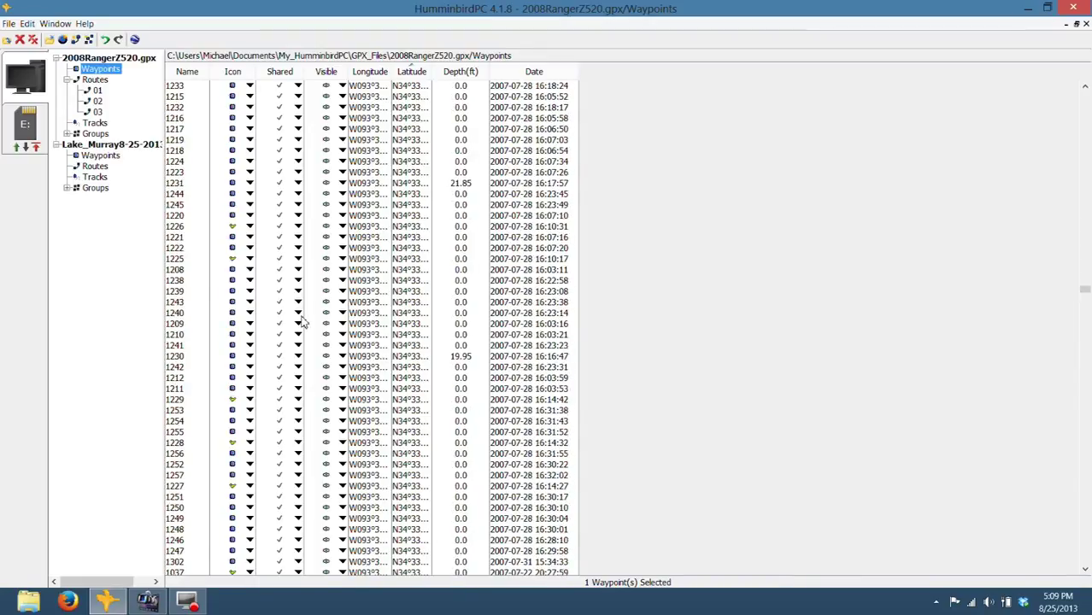
scroll(300, 318, down, 15)
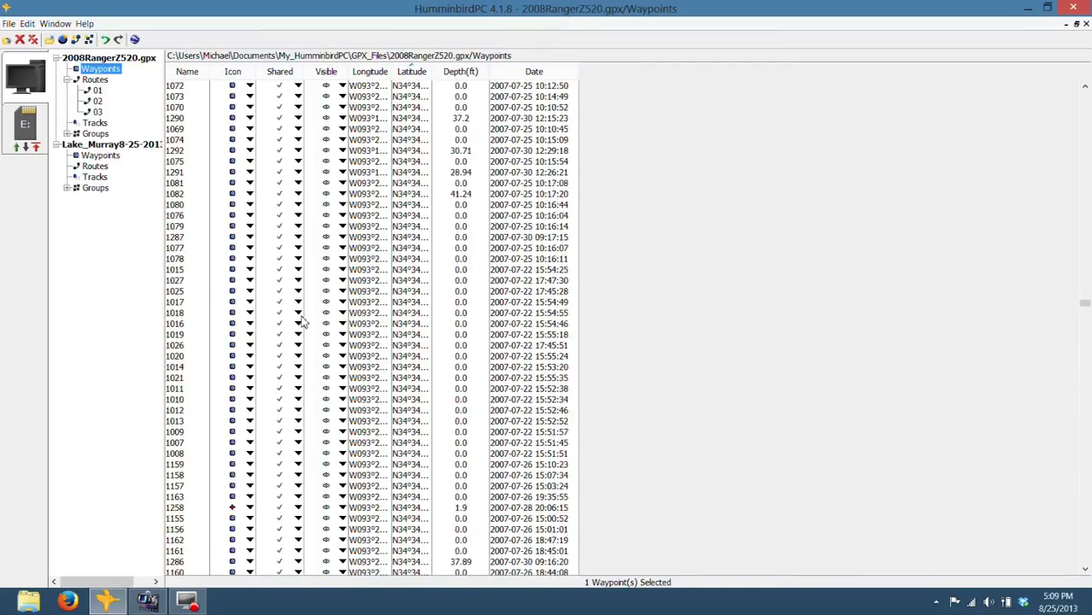
scroll(301, 320, down, 1)
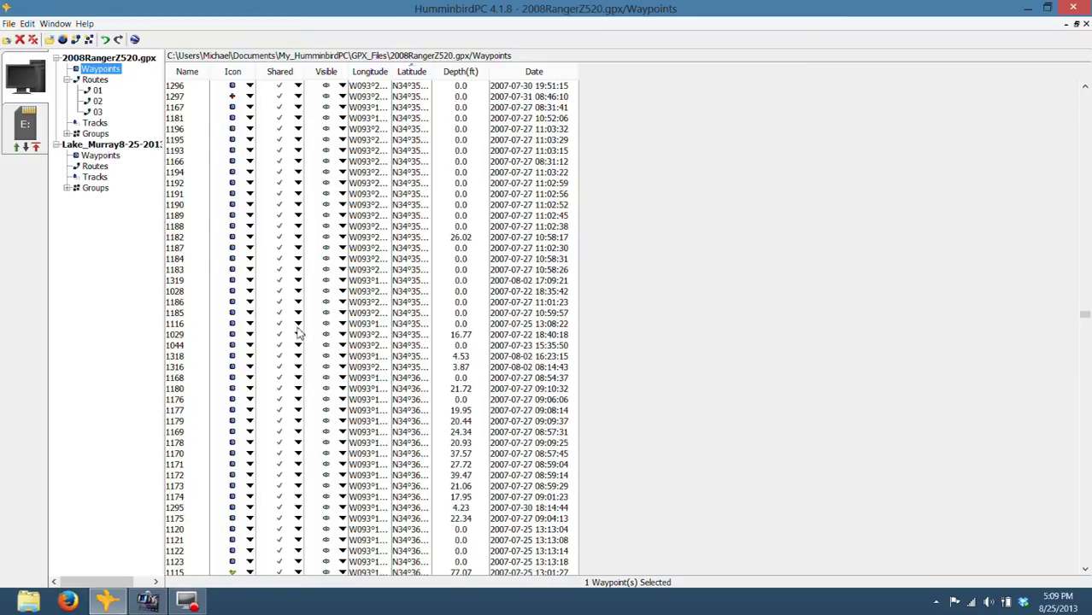
Extend the selection down to waypoint 1316 and copy those waypoints
shift+click(178, 368)
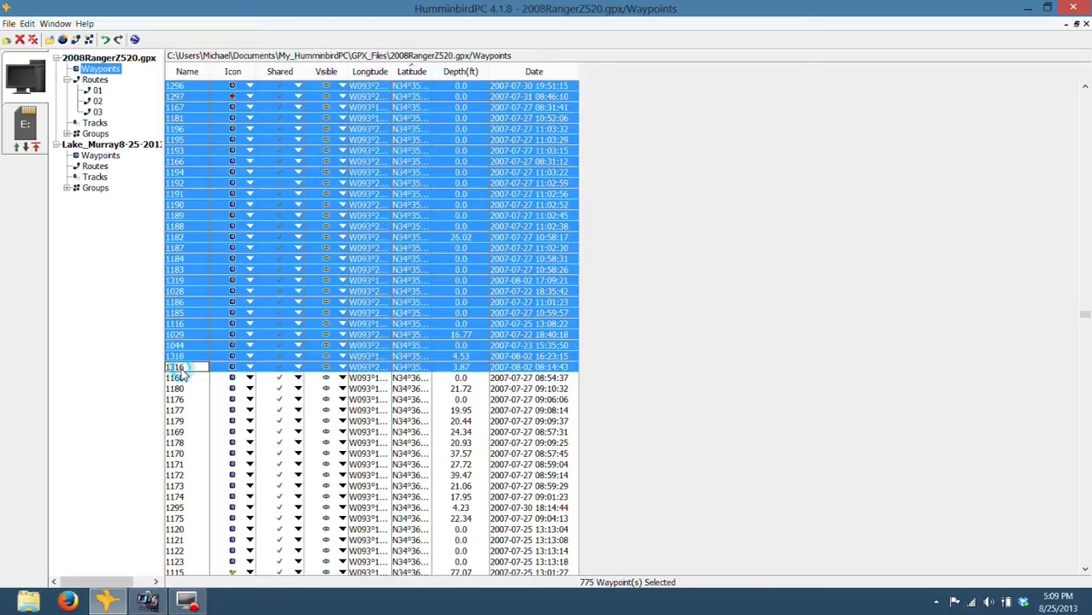
right_click(193, 285)
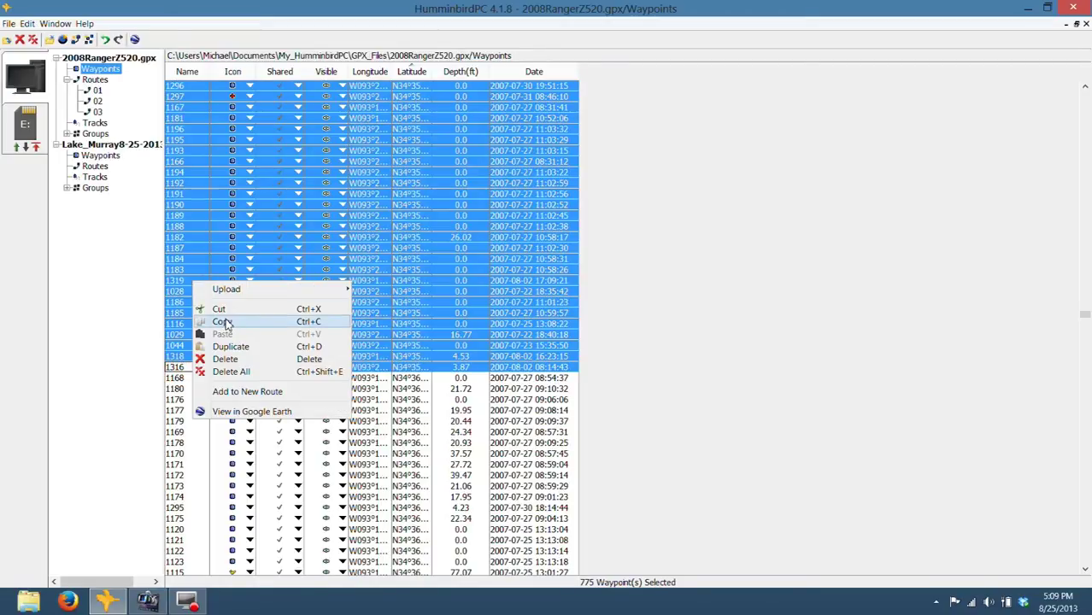
click(227, 322)
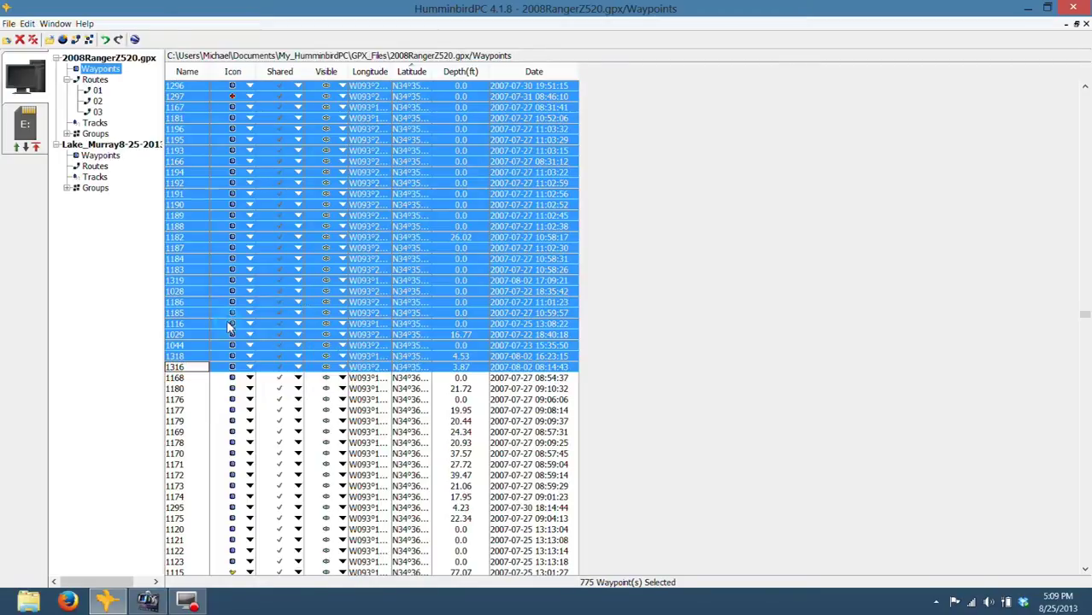
Paste the waypoints into Lake Murray's Waypoints and move Latitude after Longitude
right_click(99, 156)
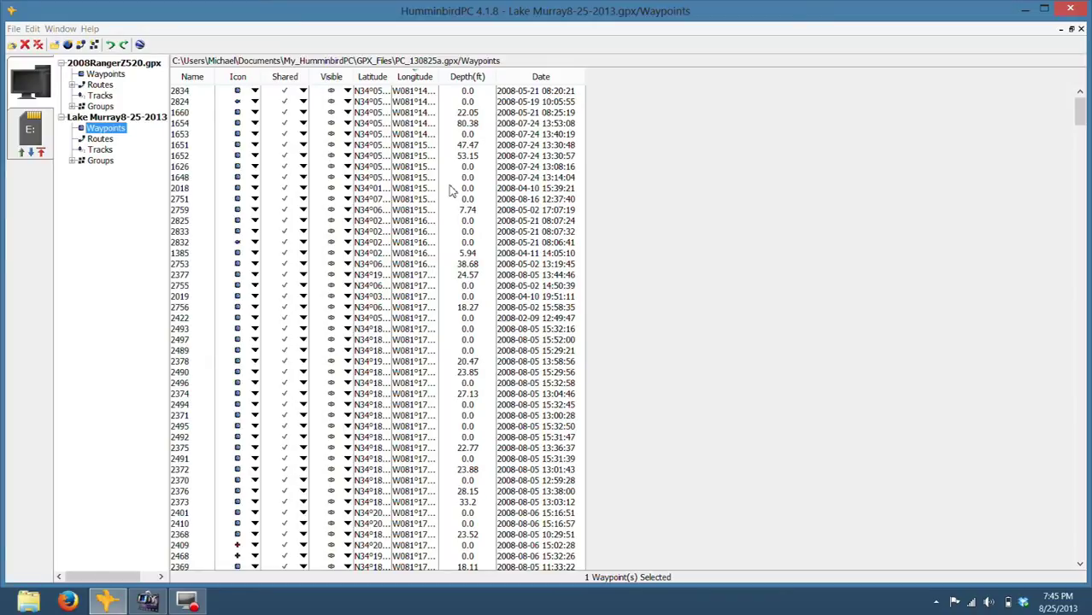
drag(382, 79, 435, 79)
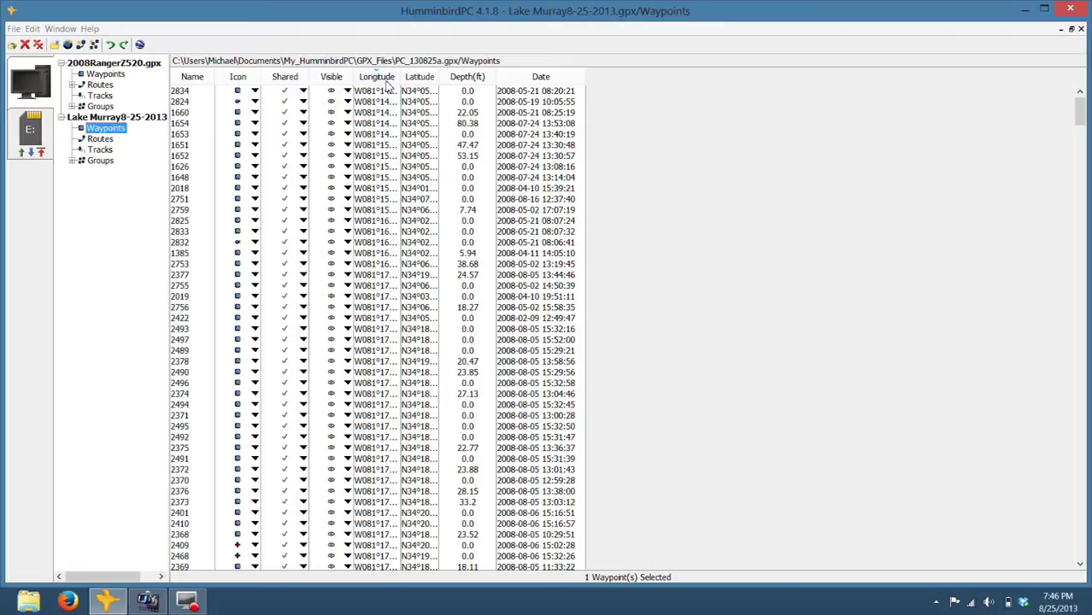
click(386, 83)
Sort the Lake Murray waypoints by longitude and scroll to locate the first W087 entry
click(384, 82)
scroll(378, 218, down, 7)
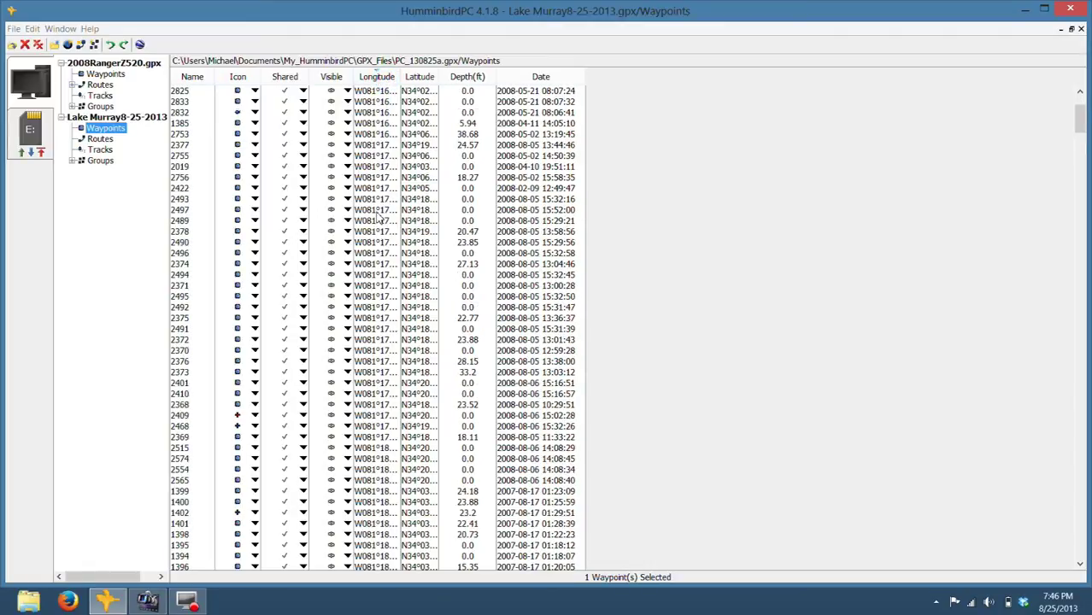
scroll(378, 218, down, 2)
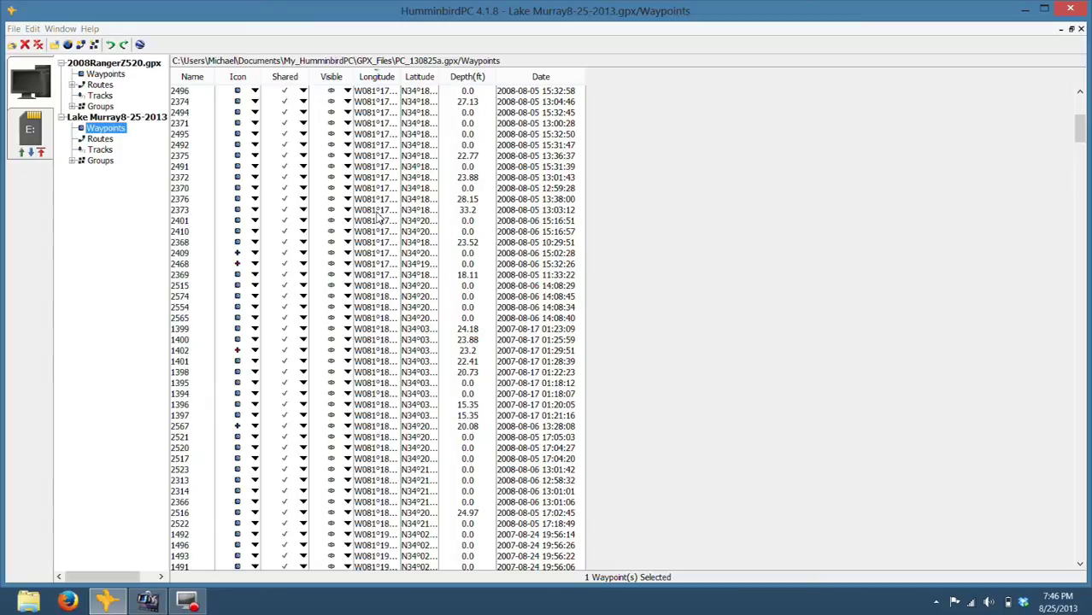
scroll(377, 218, up, 9)
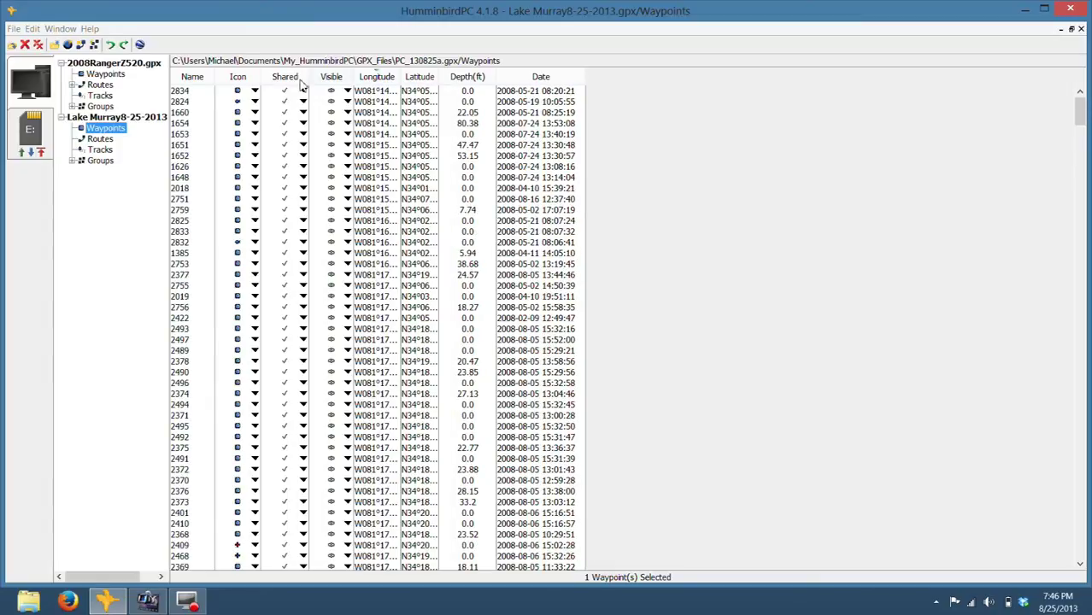
click(184, 91)
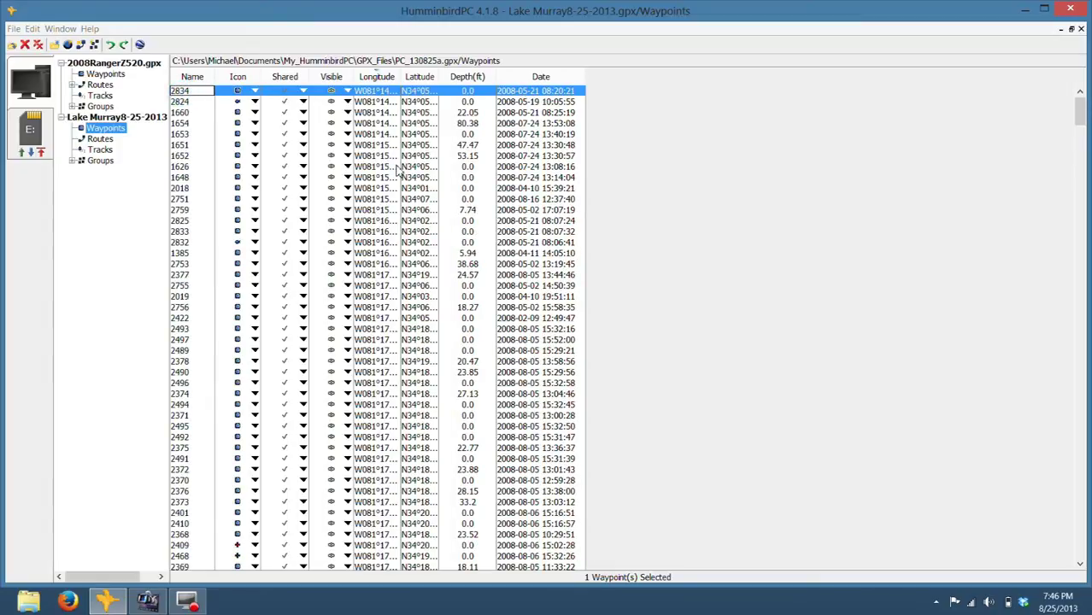
scroll(401, 168, down, 14)
scroll(397, 170, down, 20)
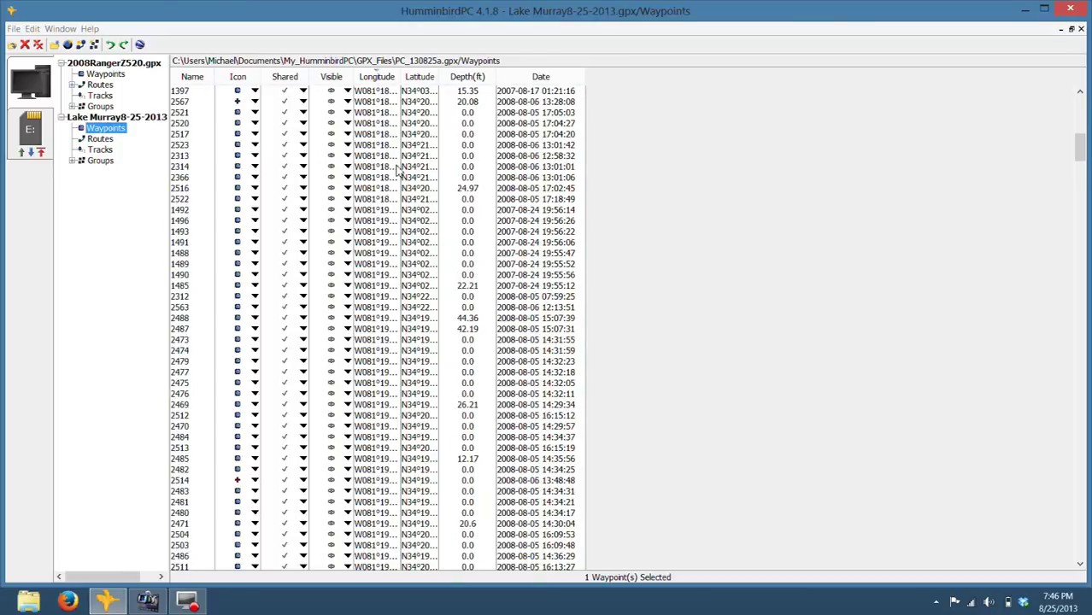
scroll(397, 170, down, 20)
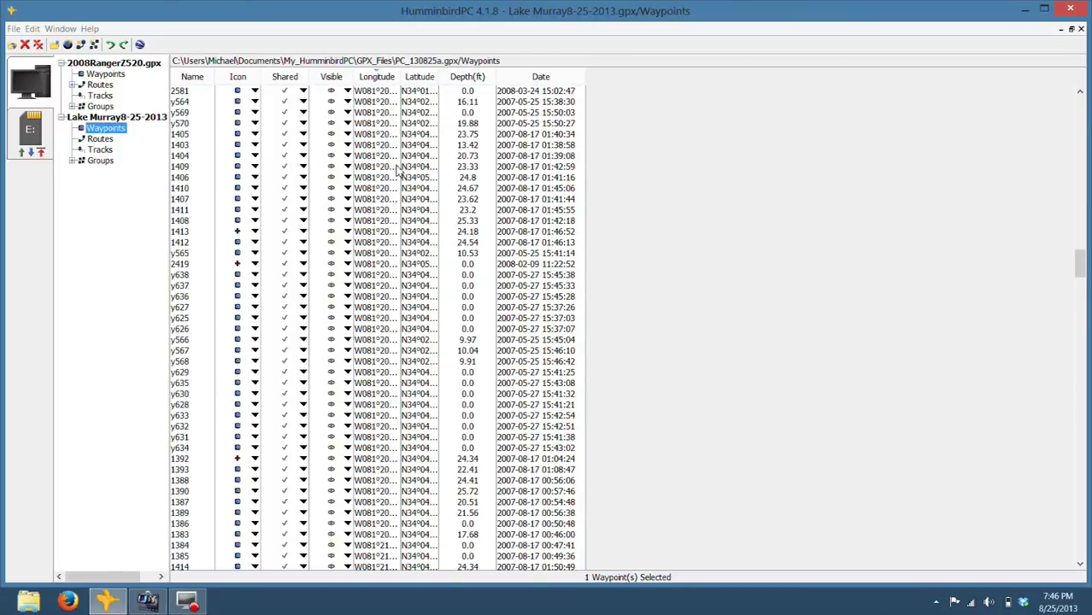
scroll(398, 170, up, 15)
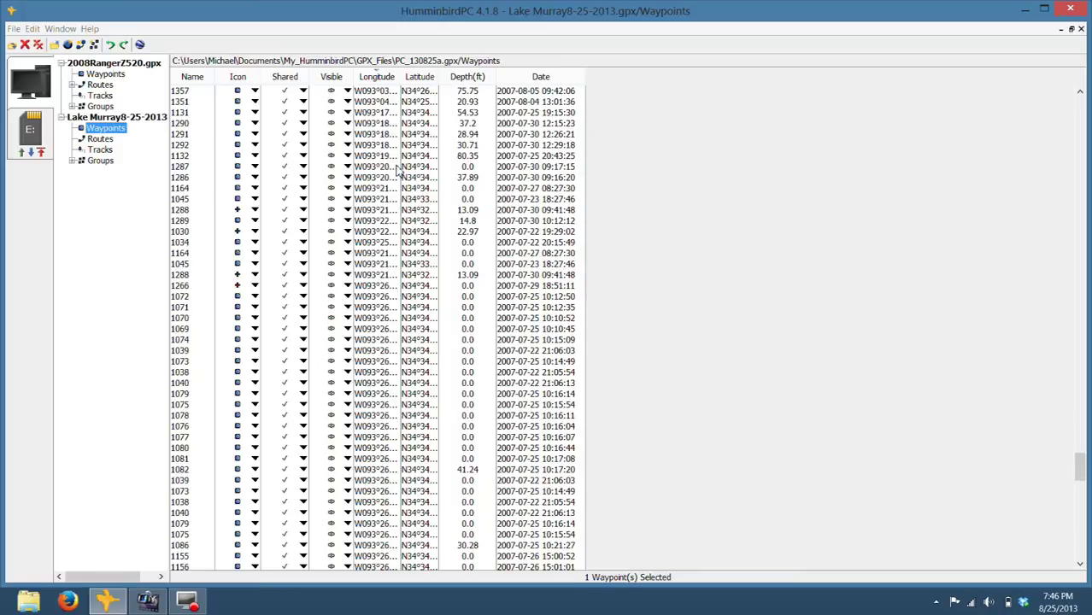
scroll(397, 170, up, 2)
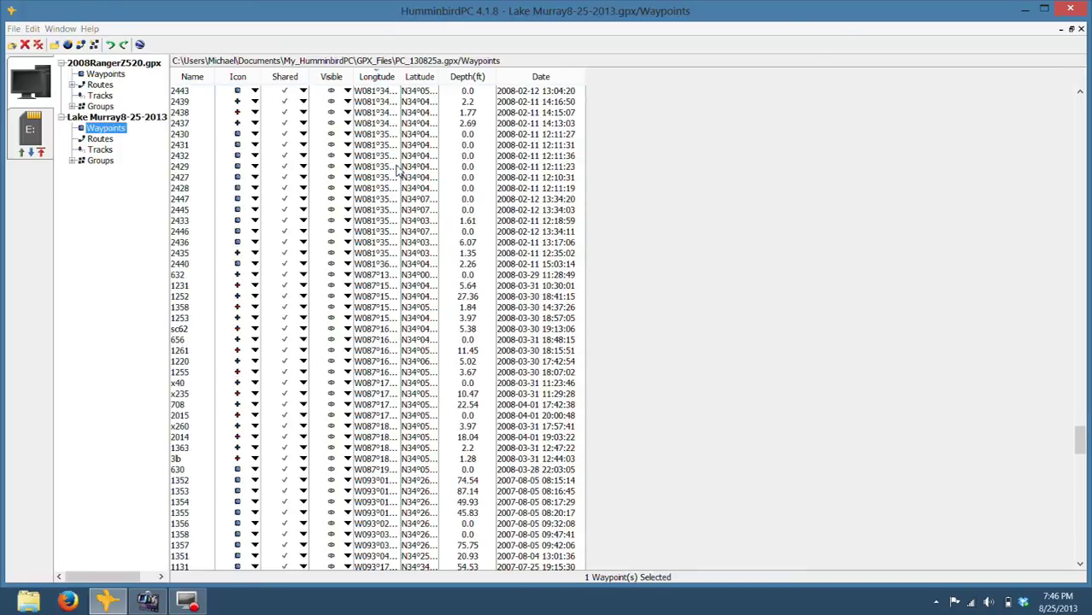
Select the 192 W087 and W093 waypoints through the list's end and delete them
click(182, 275)
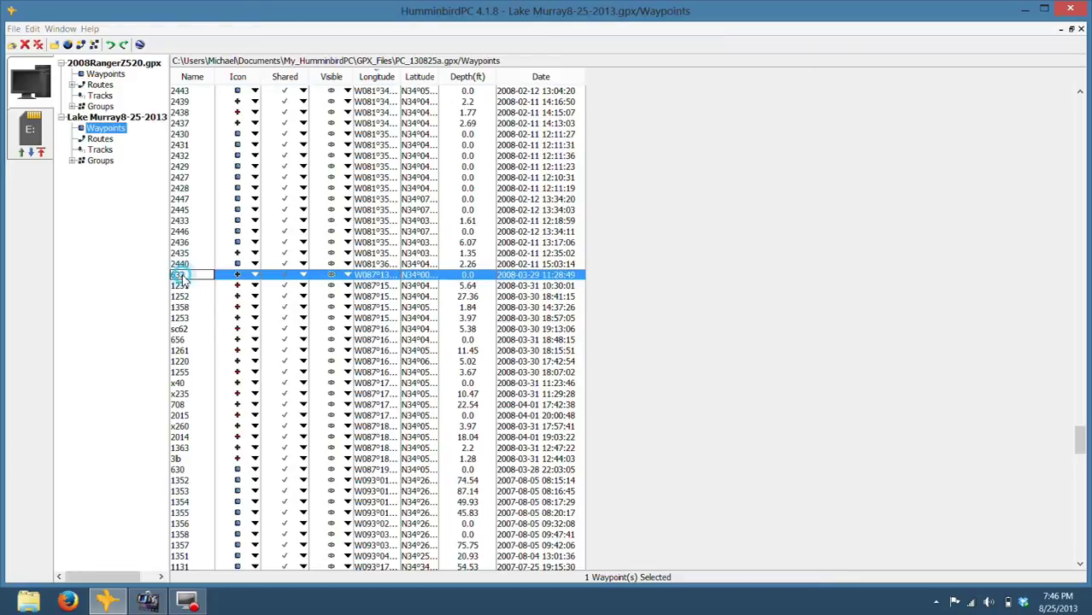
scroll(182, 286, down, 15)
scroll(181, 294, down, 2)
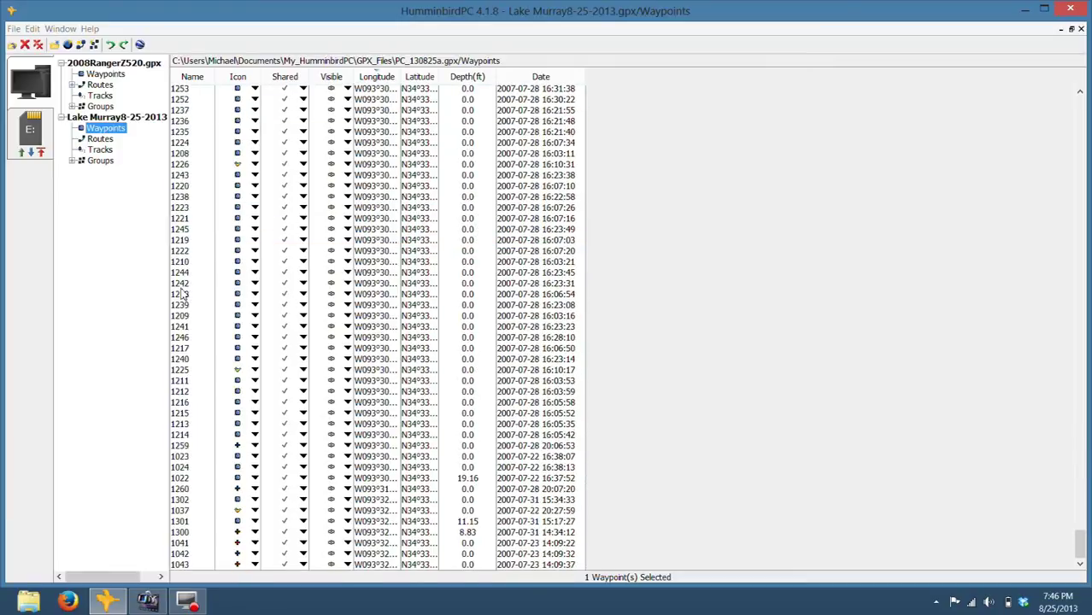
shift+click(189, 567)
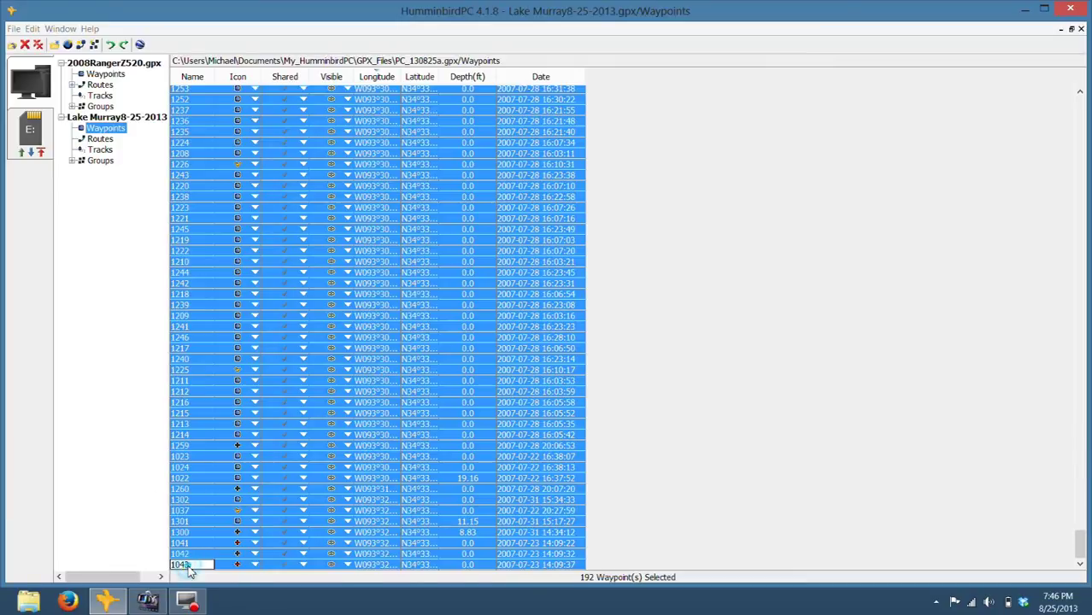
scroll(242, 277, up, 10)
scroll(217, 243, up, 6)
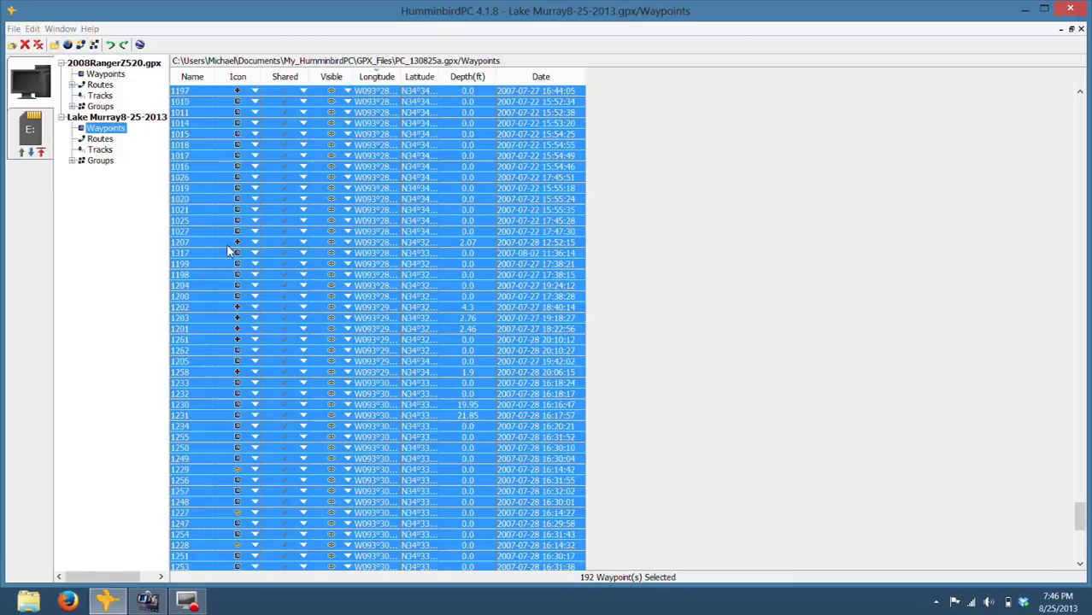
scroll(217, 242, up, 5)
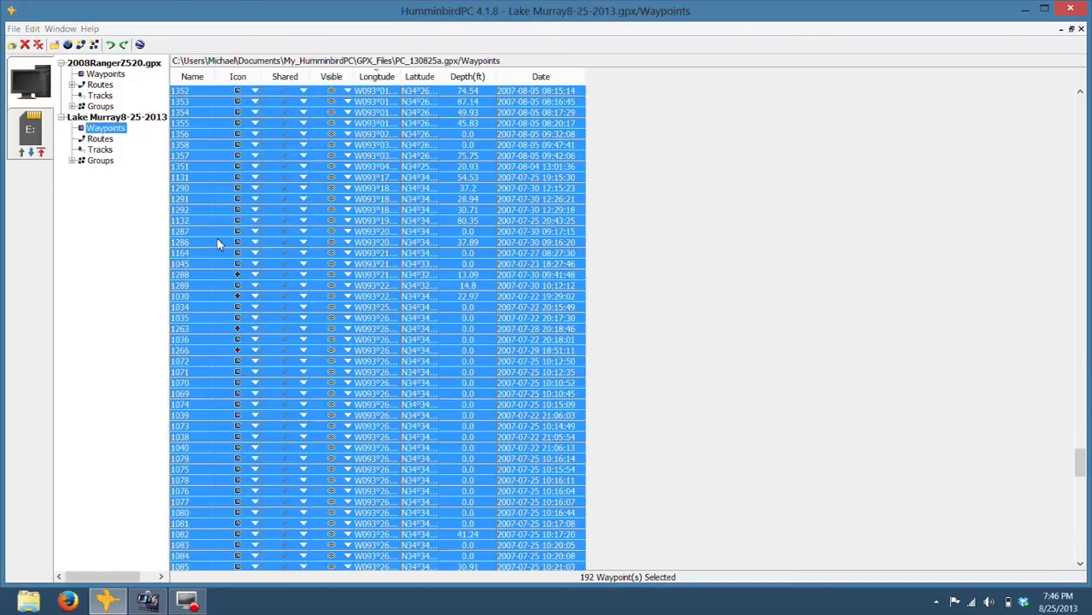
right_click(207, 141)
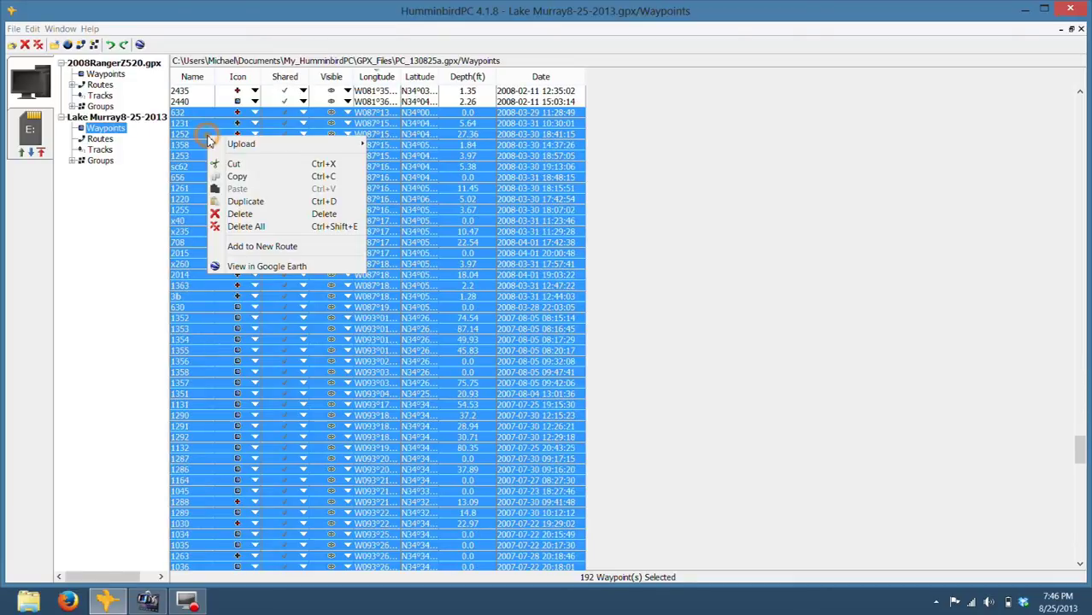
click(241, 214)
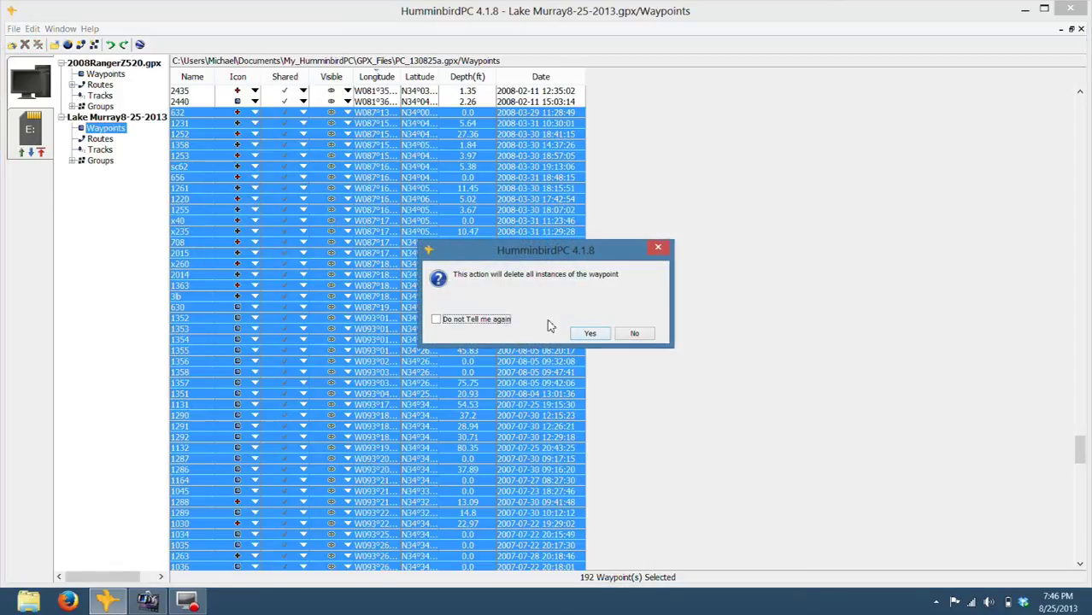
click(591, 334)
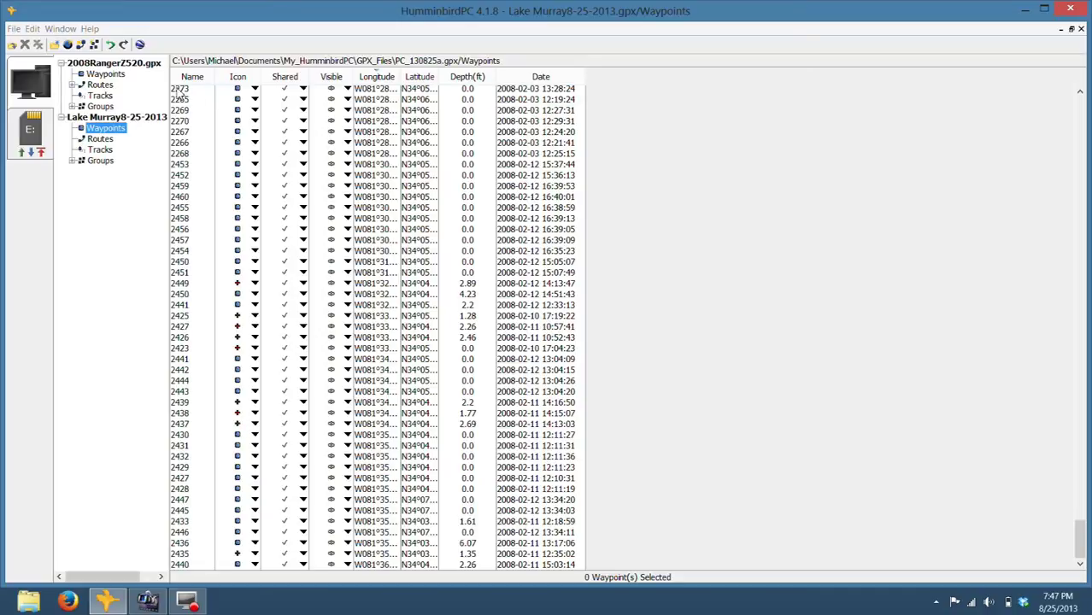
Collapse the Lake Murray8-25-2013 and 2008RangerZ520.gpx file nodes in the tree
click(61, 118)
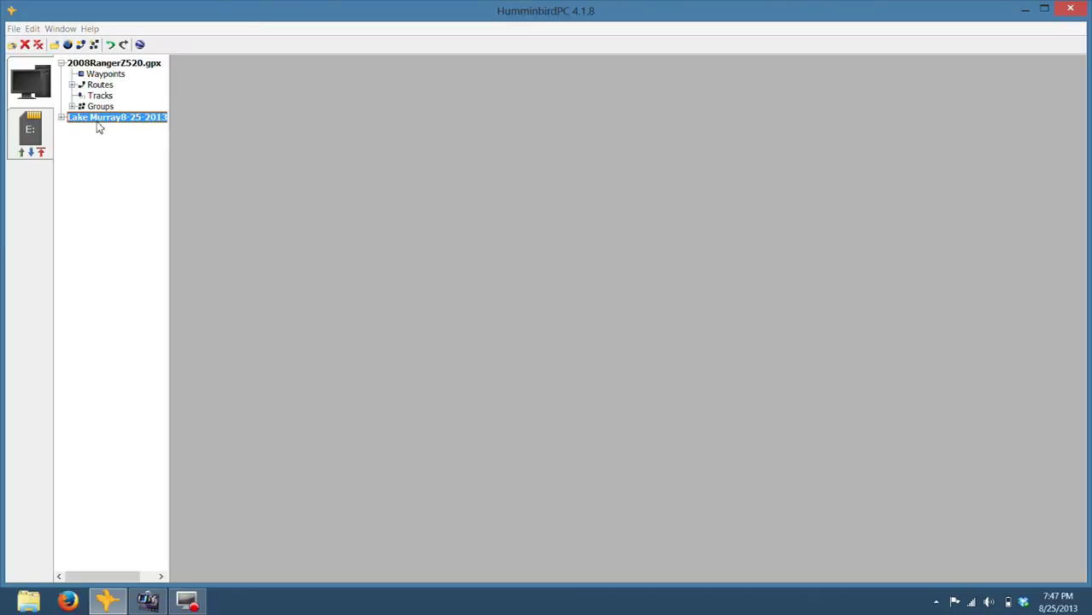
click(61, 64)
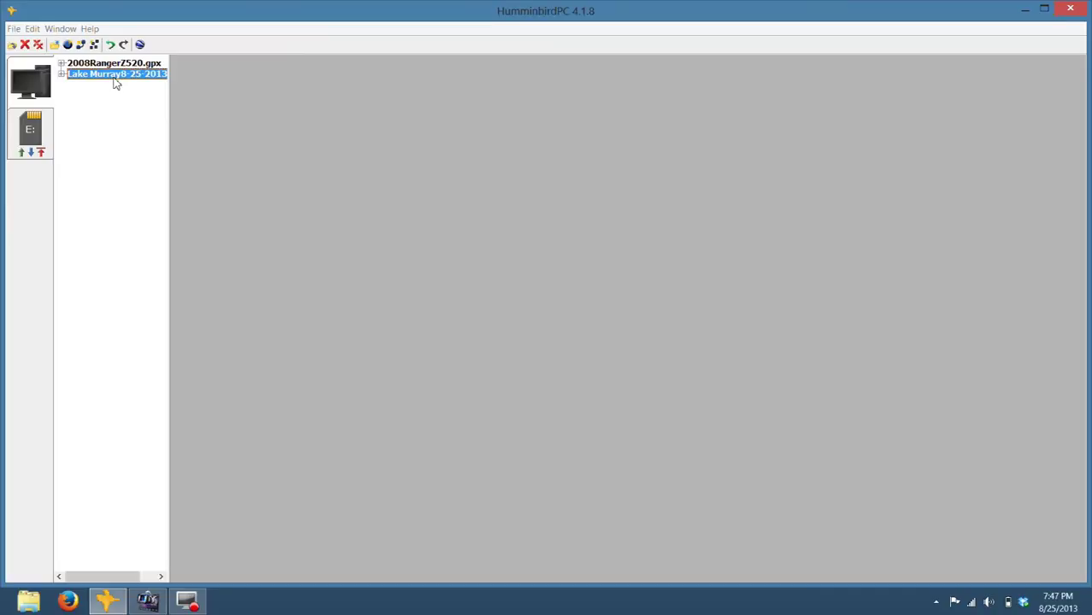